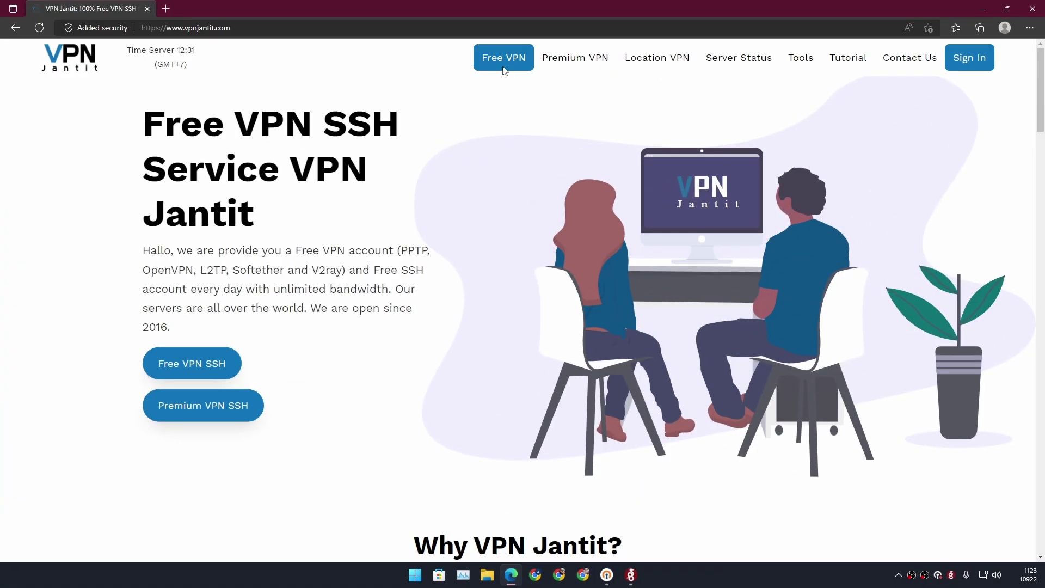
# Step: Create a free OpenVPN FREE USA 1 account through Free VPN > Free OpenVPN > OpenVPN USA
pyautogui.click(504, 59)
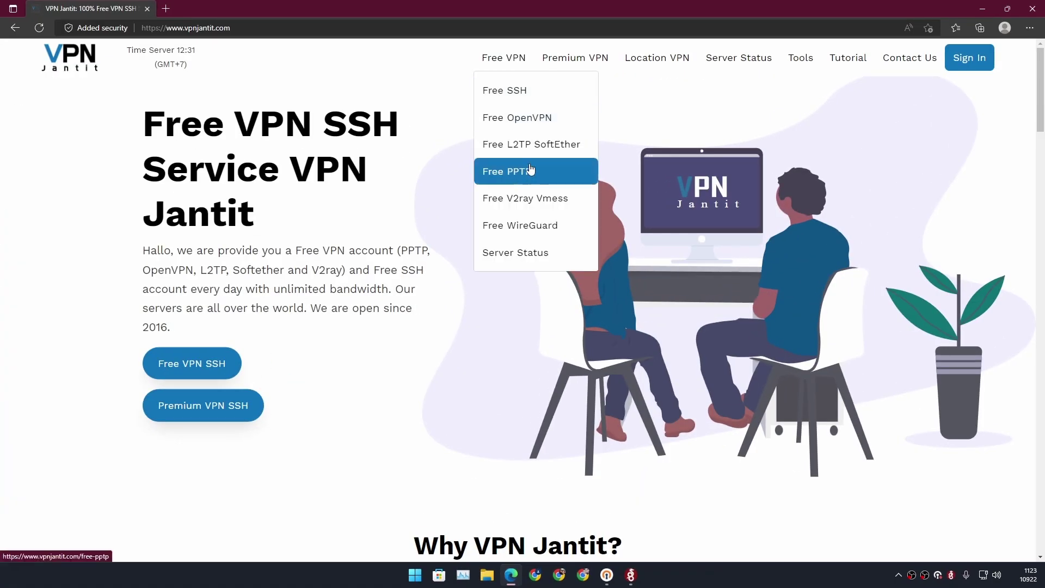
pyautogui.click(540, 123)
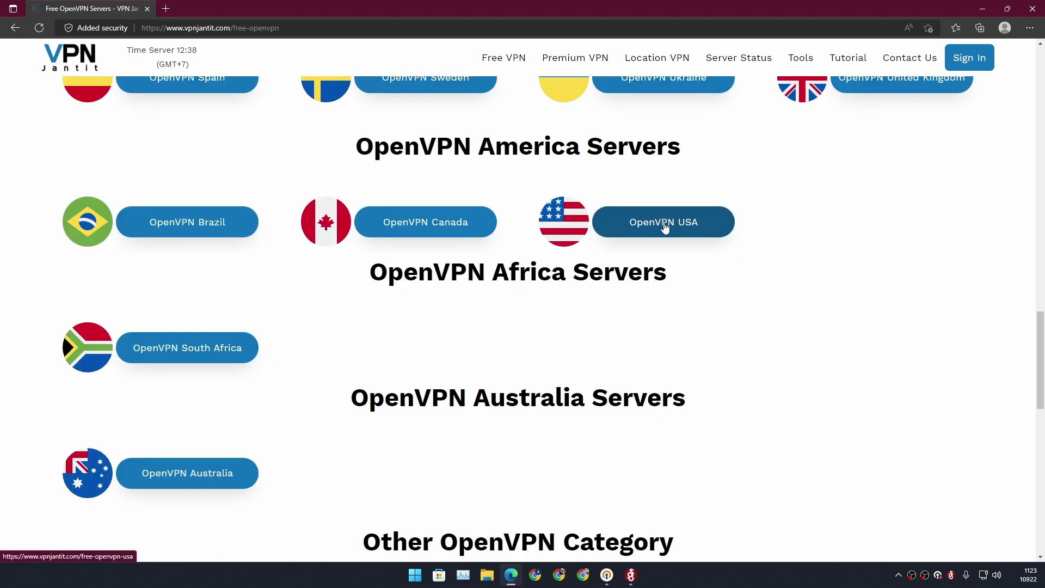
pyautogui.click(664, 227)
pyautogui.scroll(-5, 523, 326)
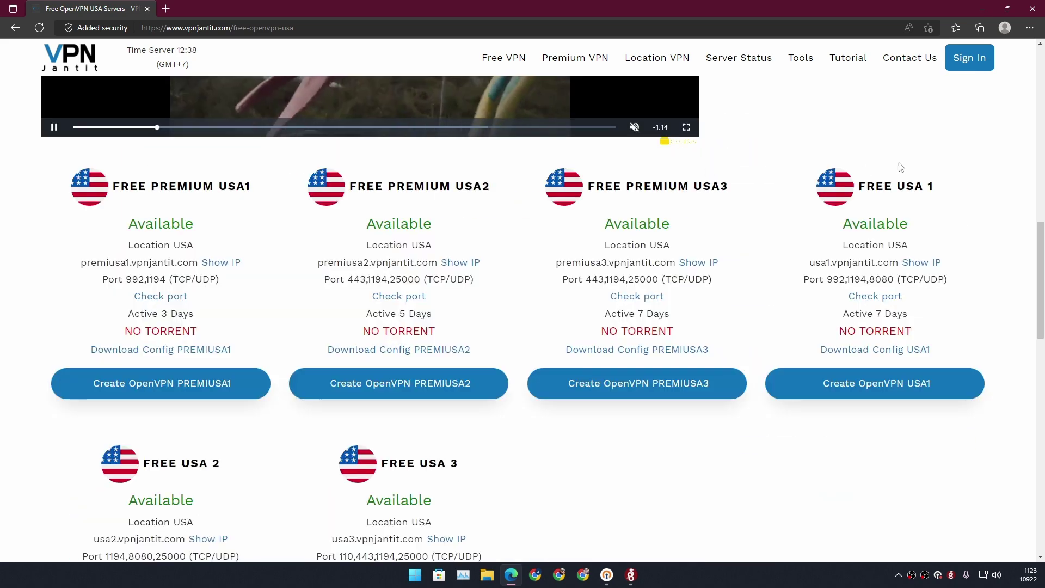
pyautogui.moveTo(859, 186); pyautogui.dragTo(932, 203)
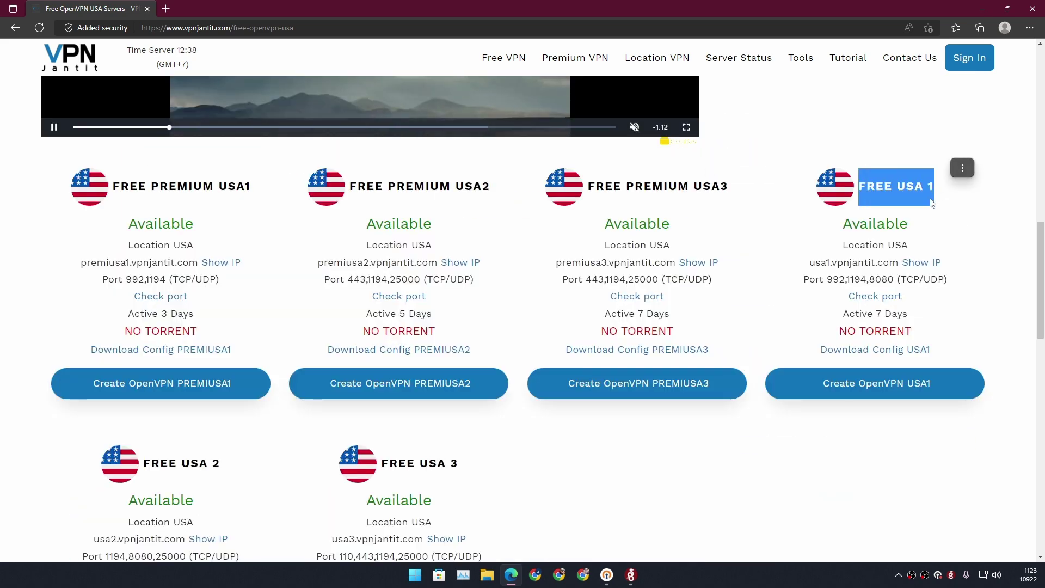
pyautogui.click(963, 215)
pyautogui.click(875, 384)
pyautogui.click(227, 337)
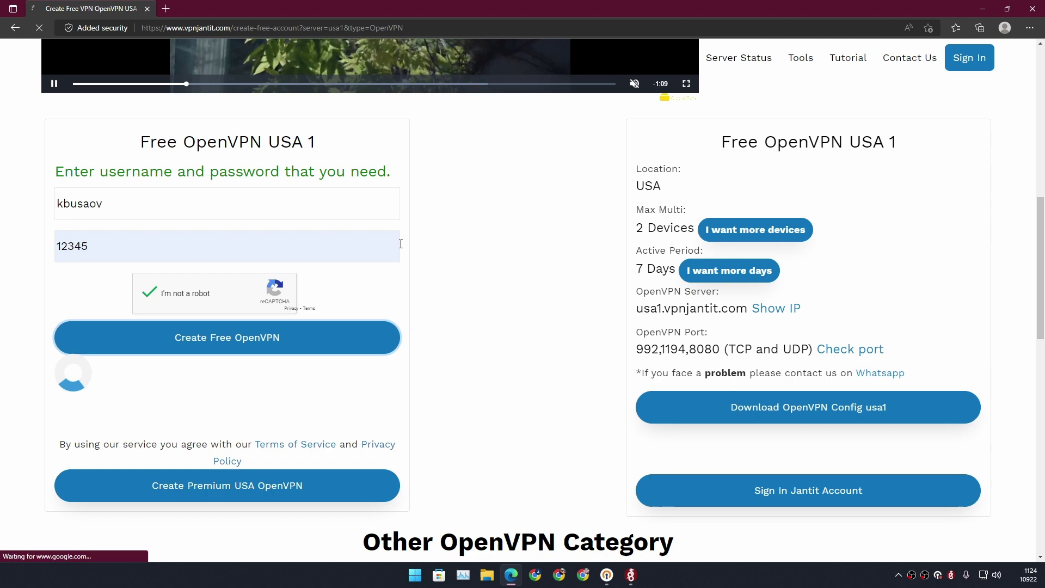
pyautogui.scroll(-1, 763, 369)
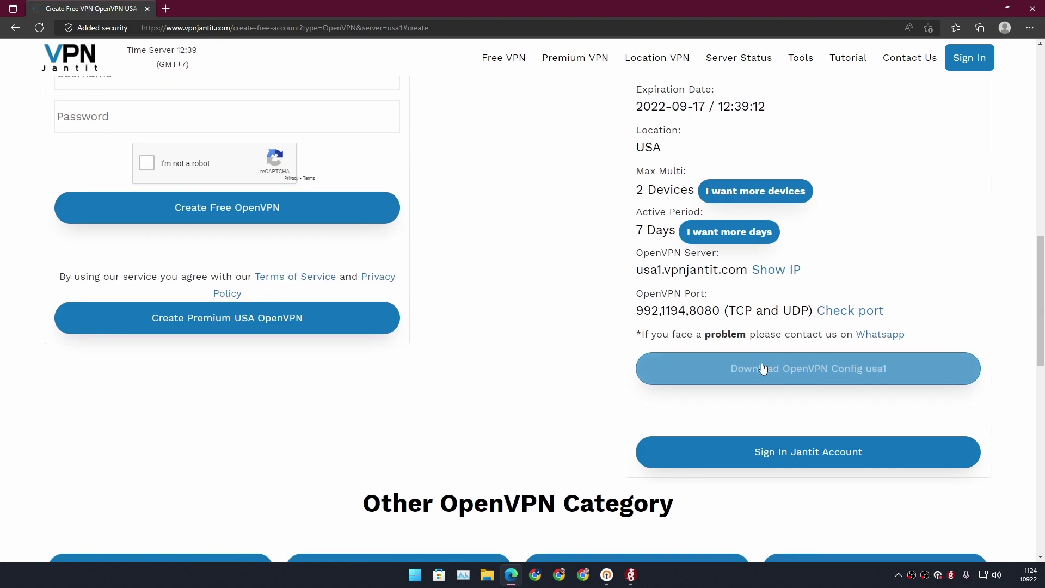
# Step: Download the usa1 OpenVPN config and create a free WireGuard FREE USA 1 account
pyautogui.click(763, 369)
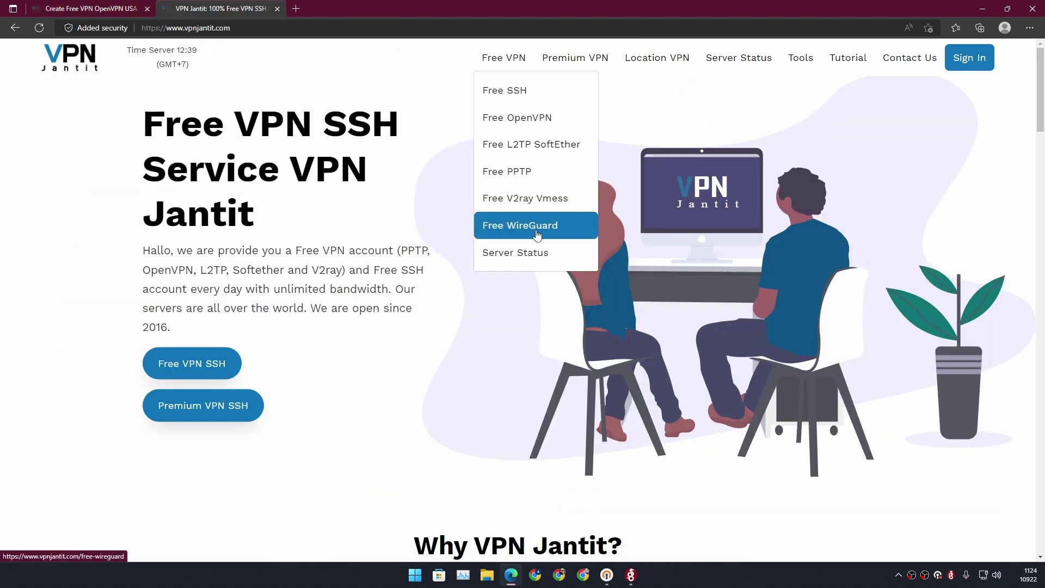
pyautogui.click(535, 233)
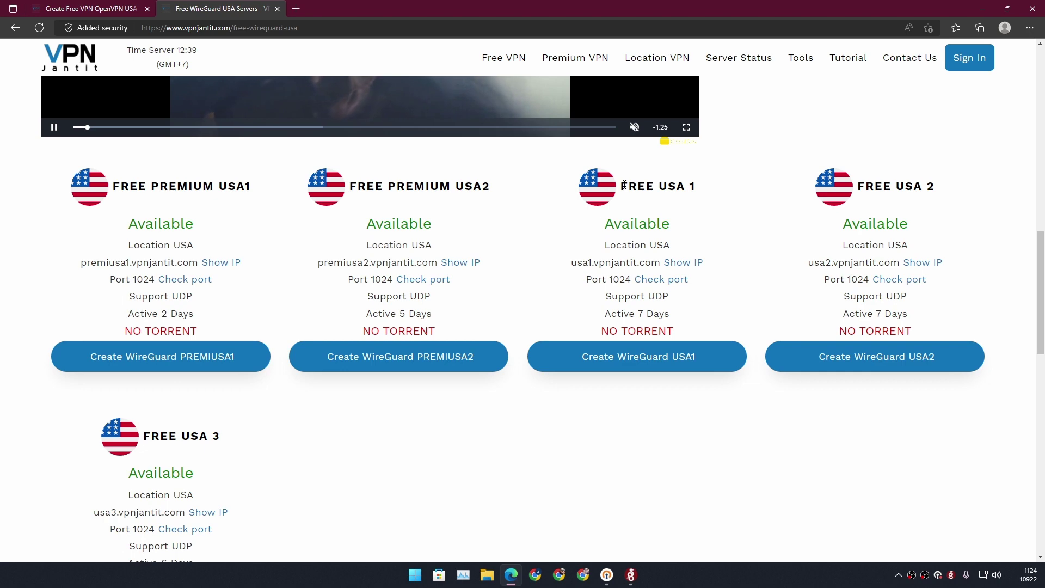
pyautogui.doubleClick(658, 186)
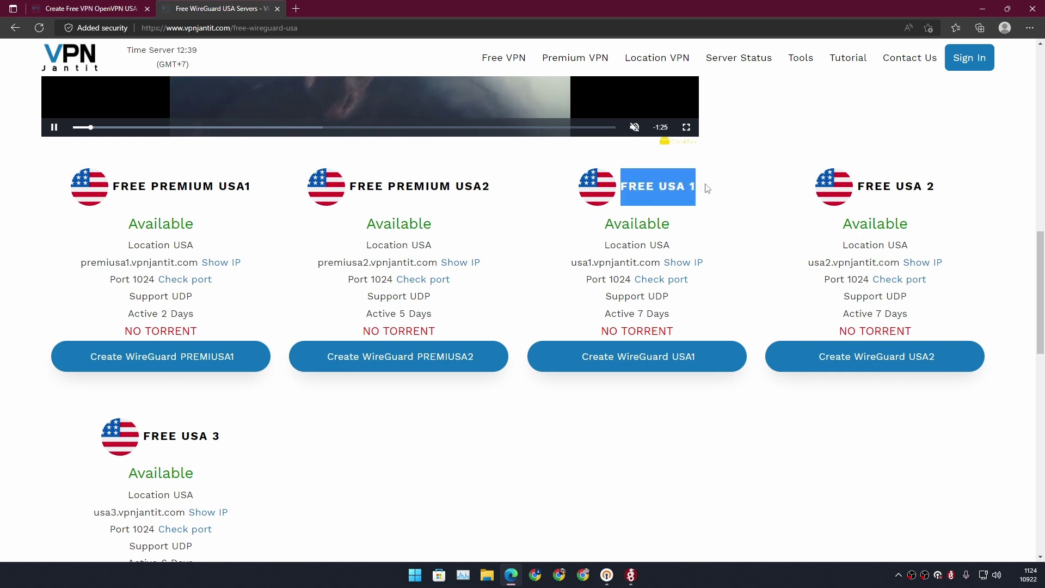
pyautogui.click(710, 244)
pyautogui.click(627, 360)
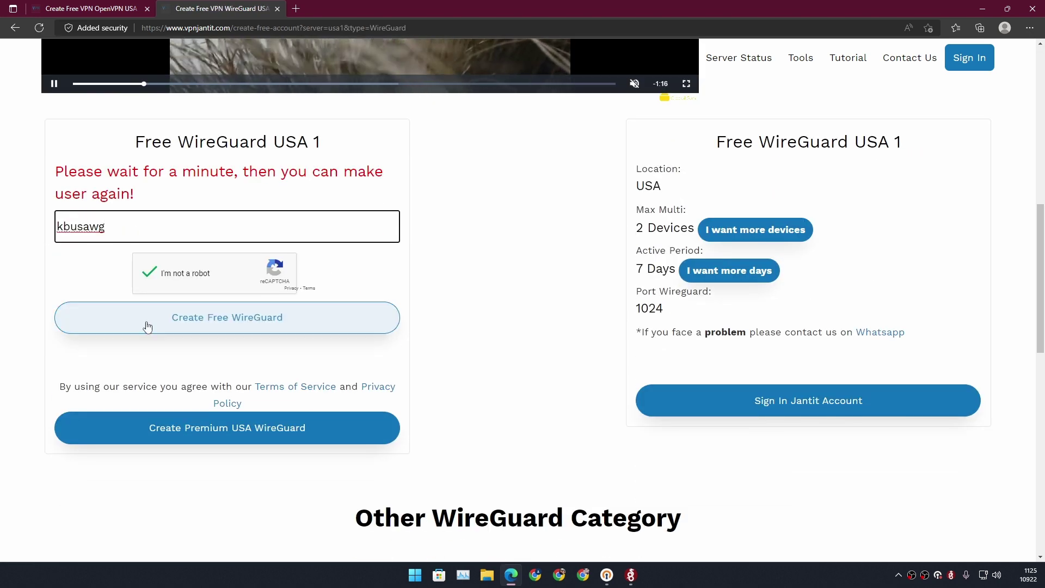
pyautogui.click(176, 321)
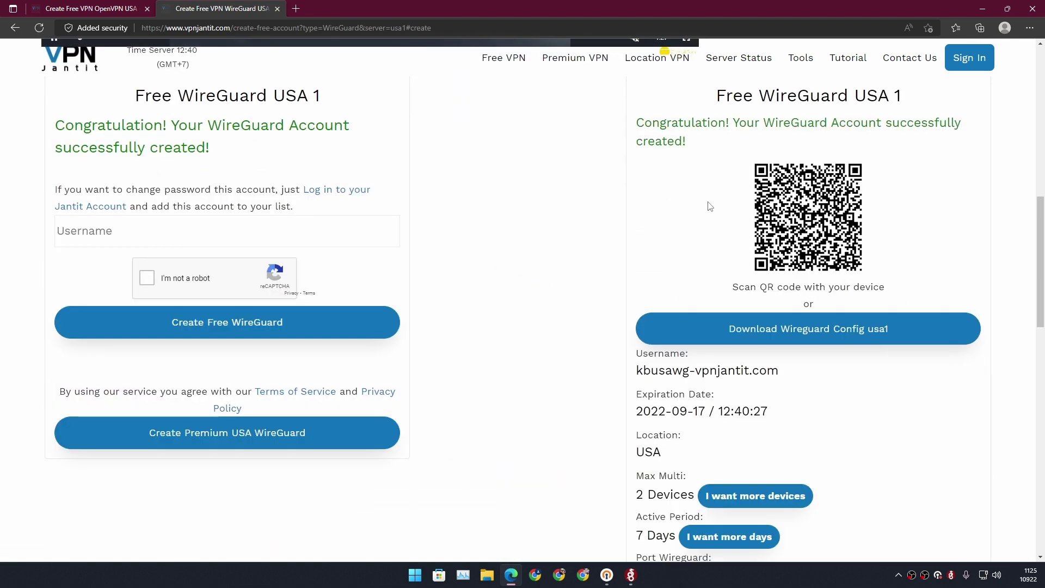
pyautogui.scroll(-2, 778, 155)
# Step: Download the usa1 WireGuard config and close the WireGuard account page
pyautogui.click(823, 172)
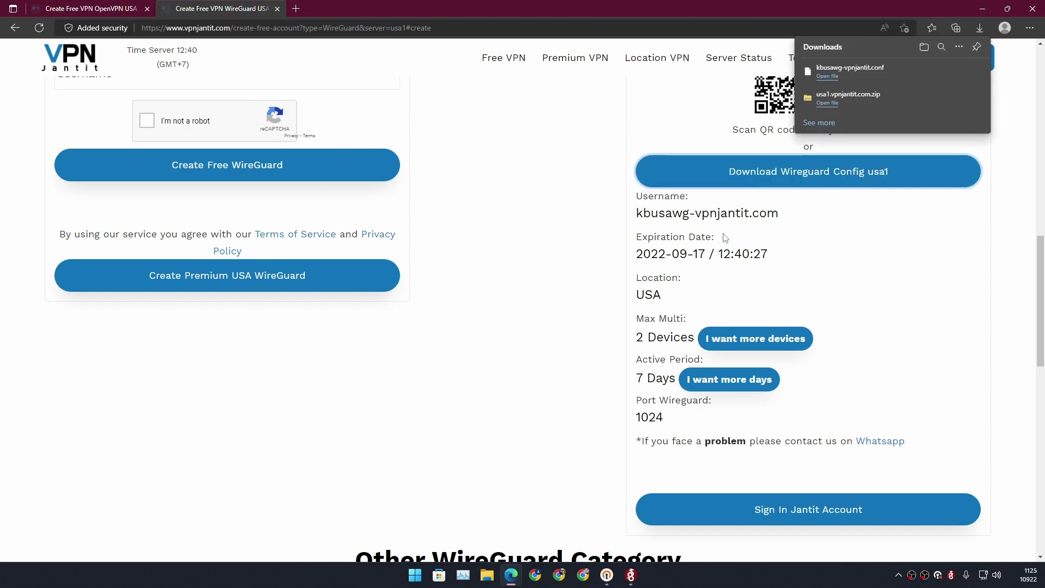
pyautogui.scroll(1, 821, 263)
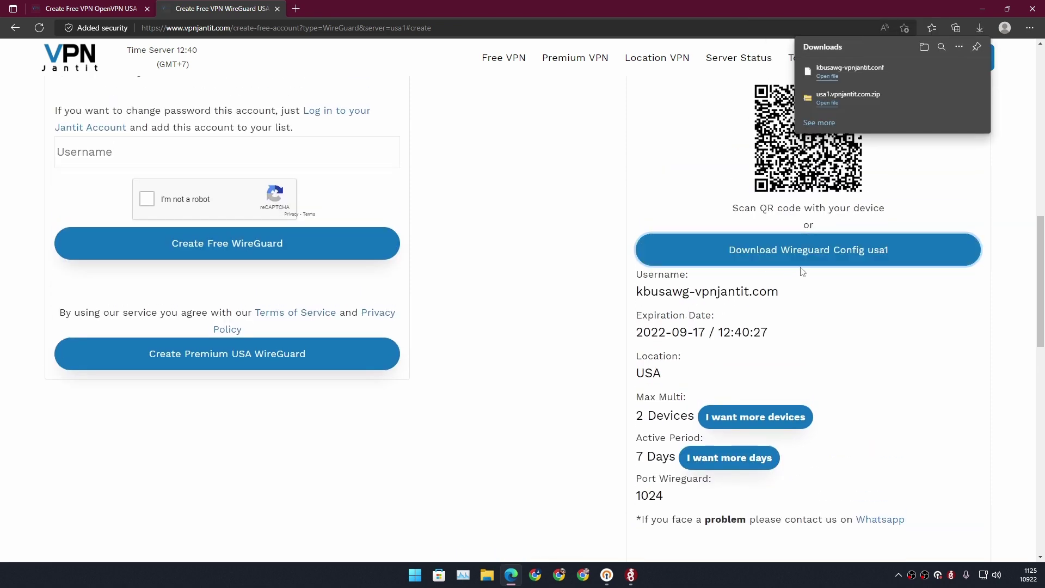
pyautogui.scroll(2, 802, 272)
pyautogui.click(89, 8)
pyautogui.click(242, 10)
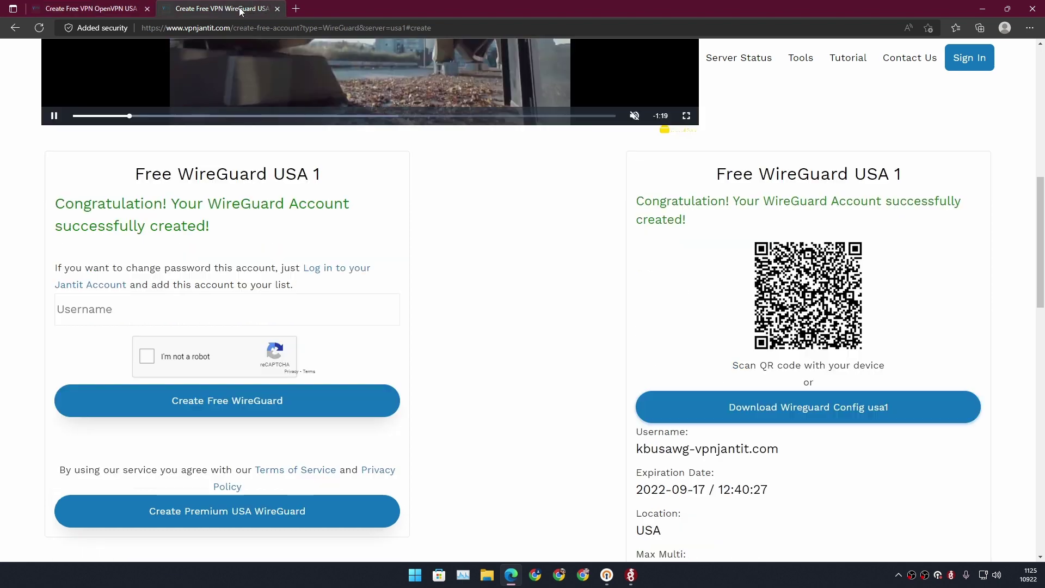
pyautogui.click(277, 8)
pyautogui.scroll(-1, 523, 326)
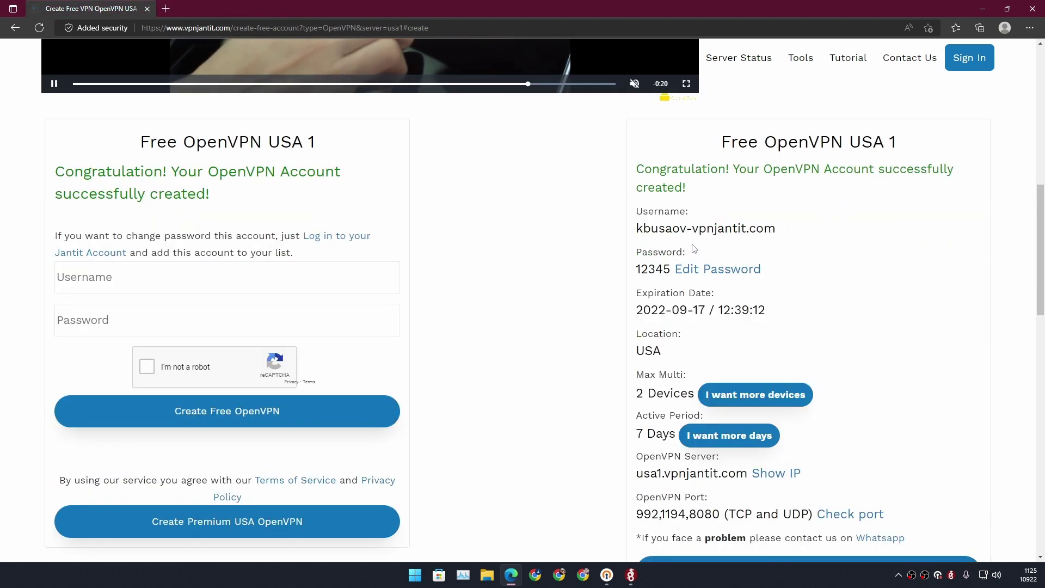
pyautogui.tripleClick(705, 227)
pyautogui.click(741, 231)
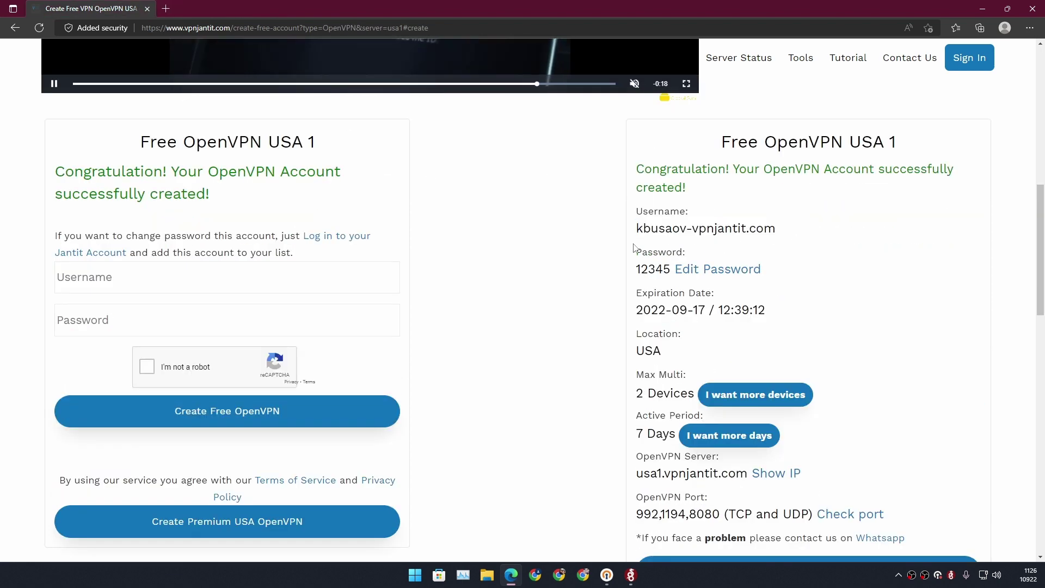
# Step: Extract the OpenVPN zip into a usa1.vpnjantit.com folder and delete the zip
pyautogui.click(631, 575)
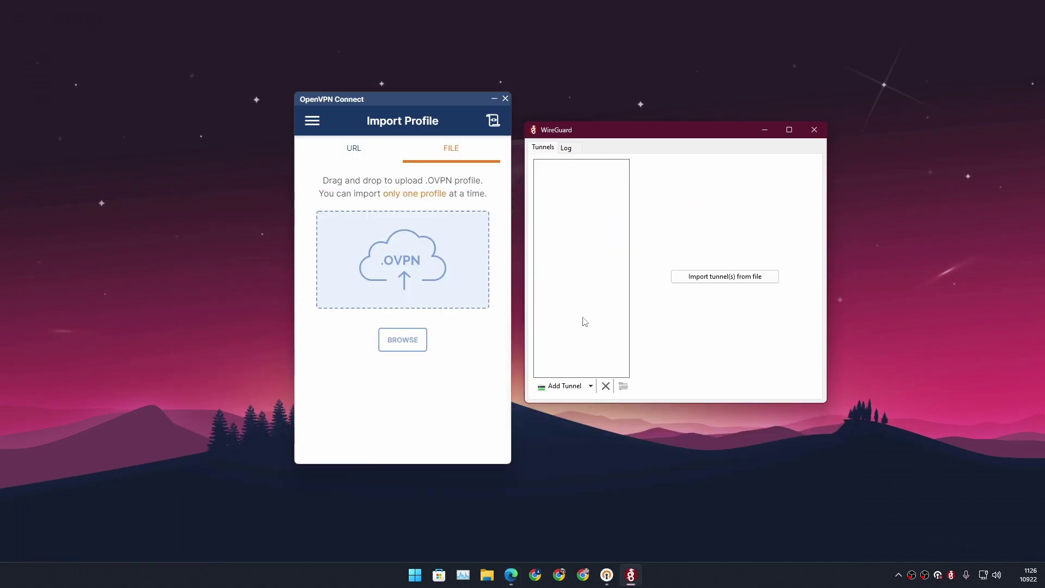
pyautogui.moveTo(439, 441)
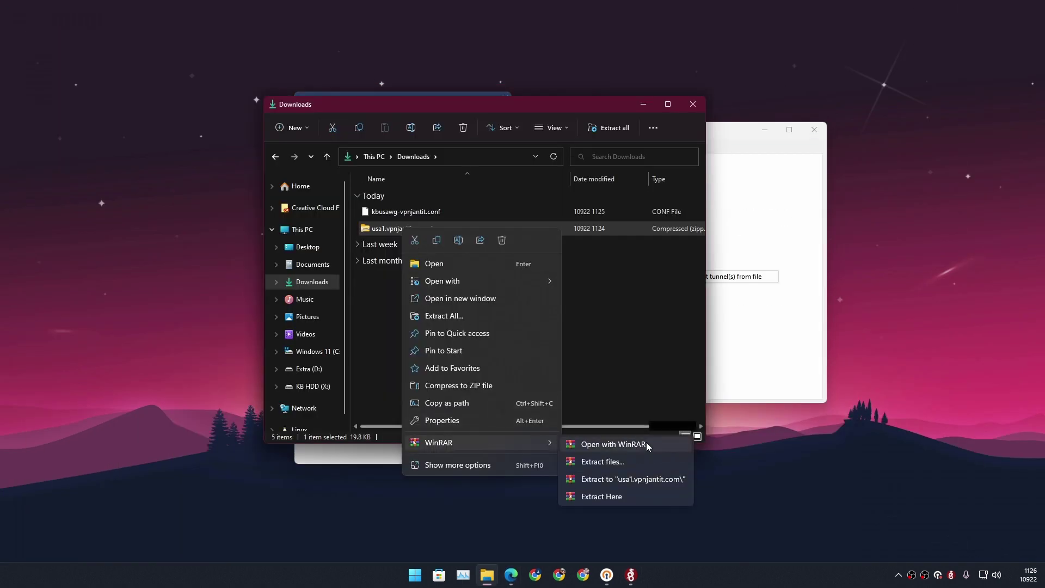
pyautogui.click(596, 479)
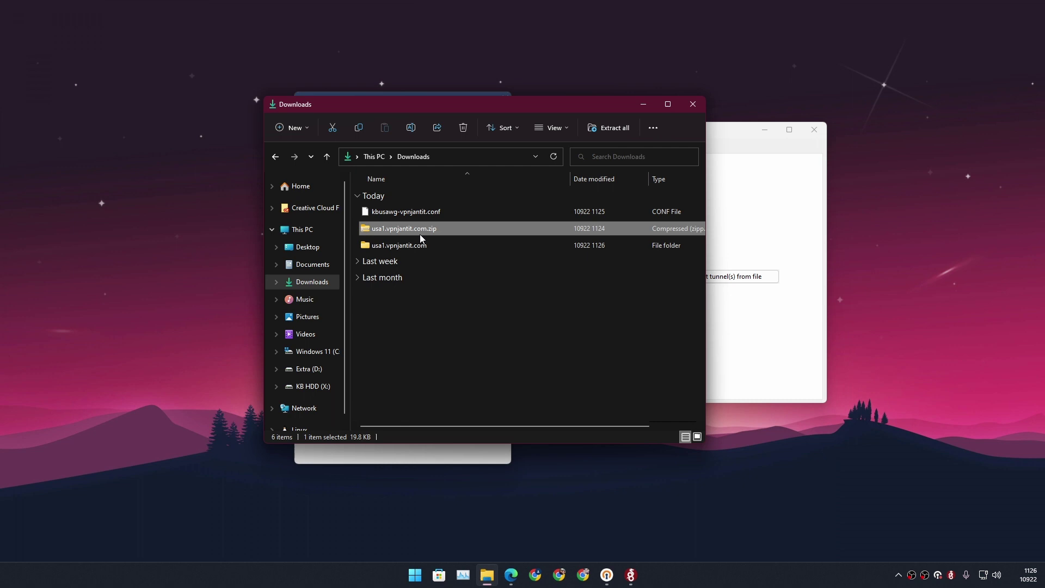
pyautogui.click(463, 128)
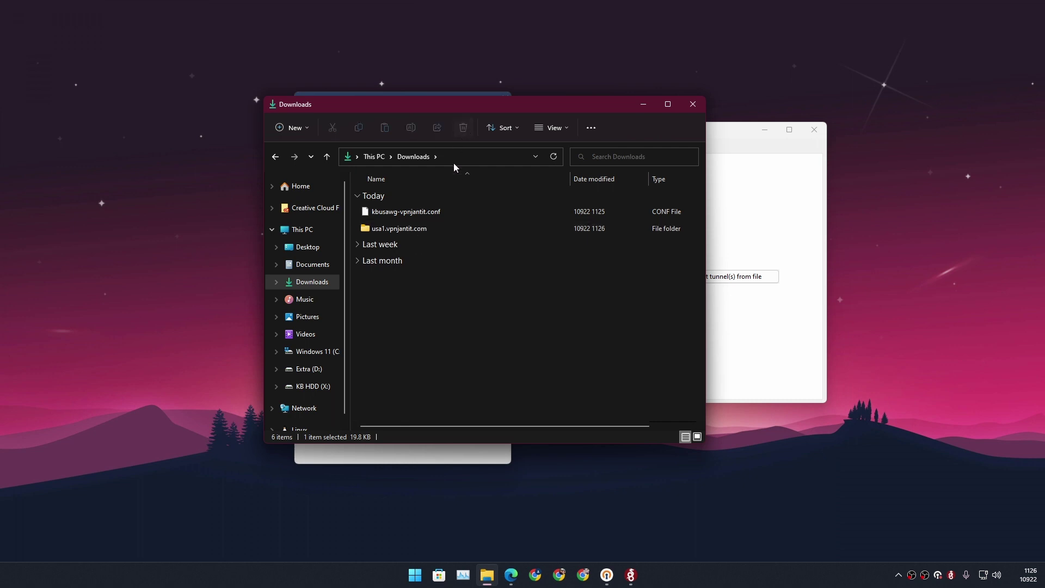
pyautogui.click(406, 212)
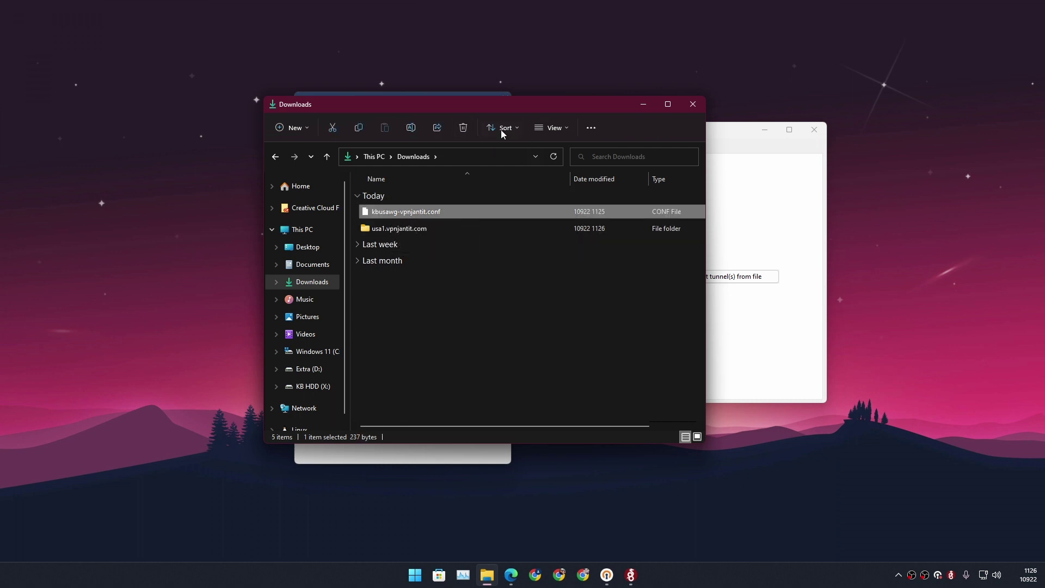
pyautogui.moveTo(482, 111); pyautogui.dragTo(637, 147)
# Step: Import usa1.vpnjantit-udp-992.ovpn from Downloads\usa1.vpnjantit.com\usa1.vpnjantit.com into OpenVPN Connect
pyautogui.click(381, 283)
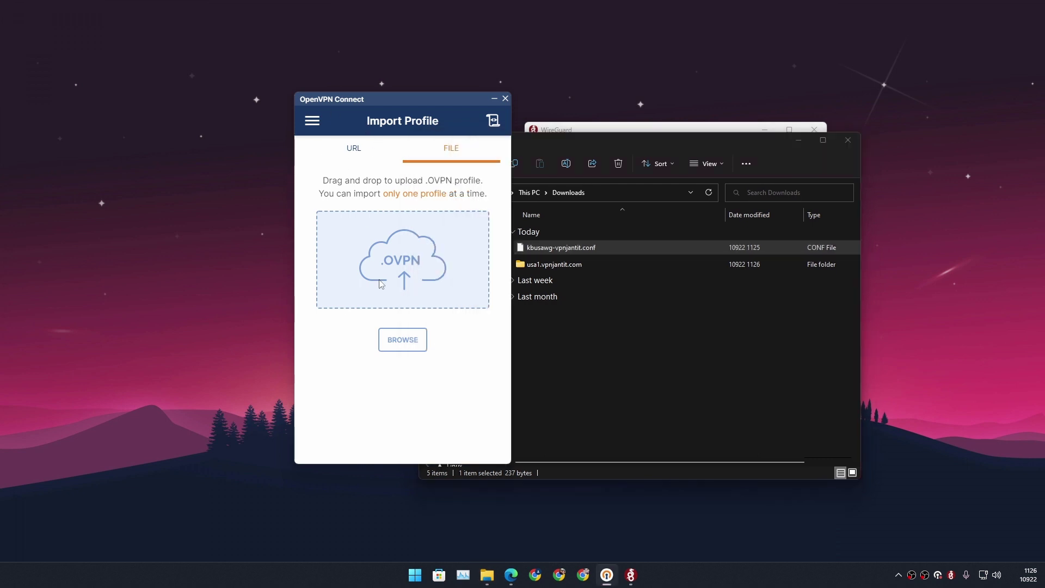
pyautogui.click(397, 343)
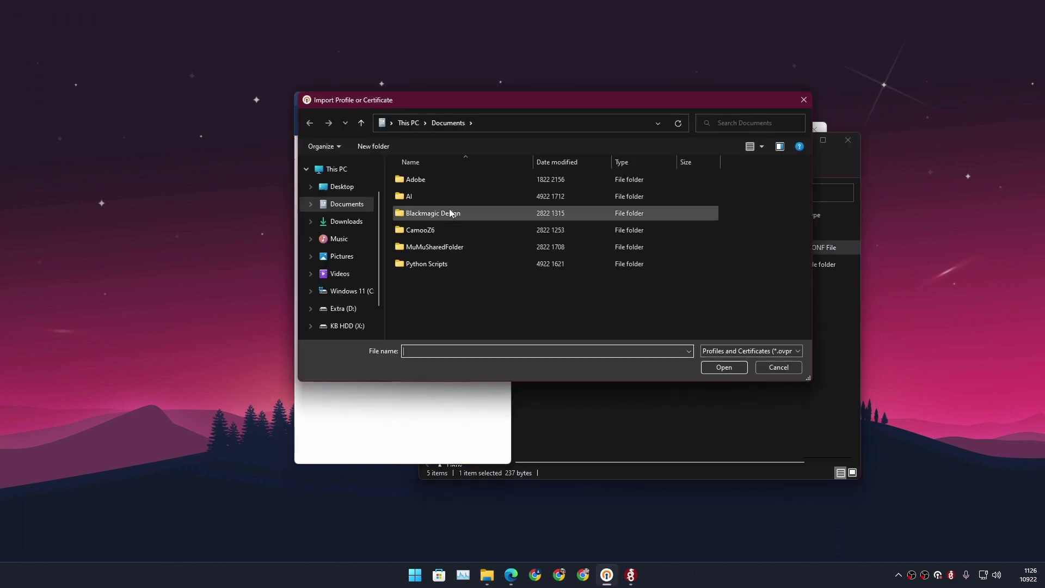
pyautogui.click(346, 222)
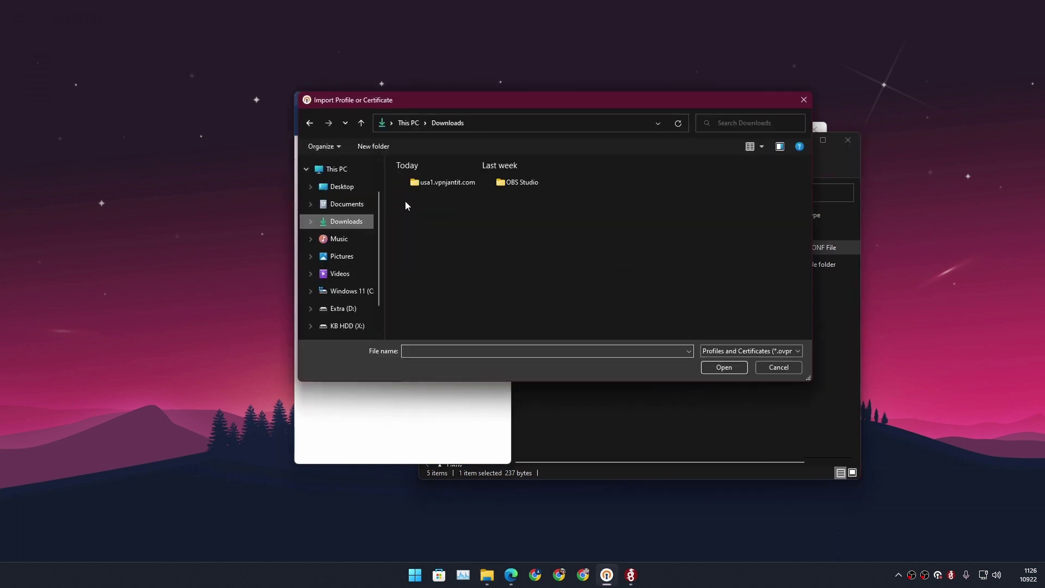
pyautogui.doubleClick(447, 183)
pyautogui.doubleClick(446, 195)
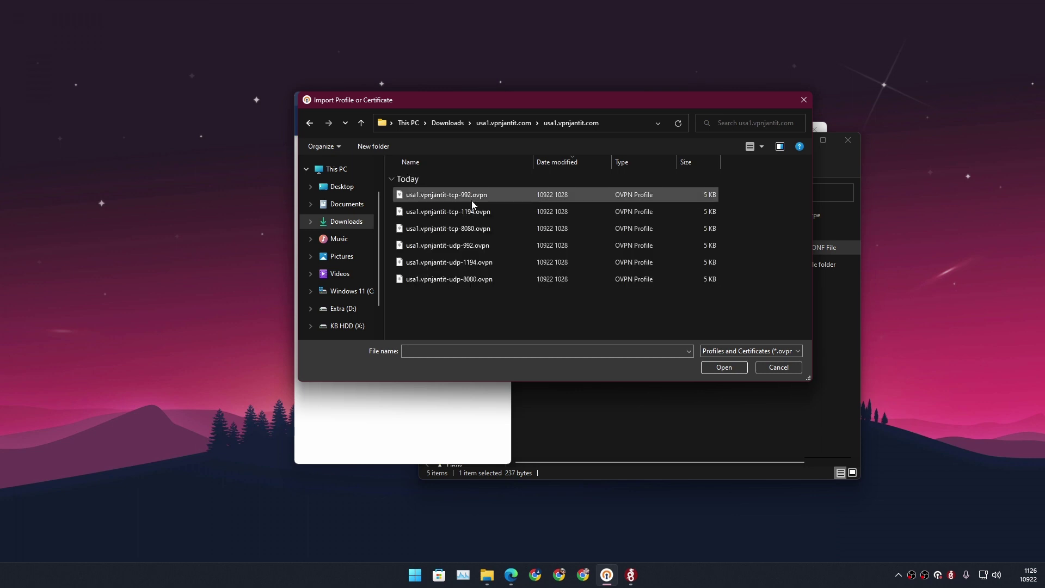
pyautogui.click(446, 195)
pyautogui.click(448, 228)
pyautogui.click(458, 263)
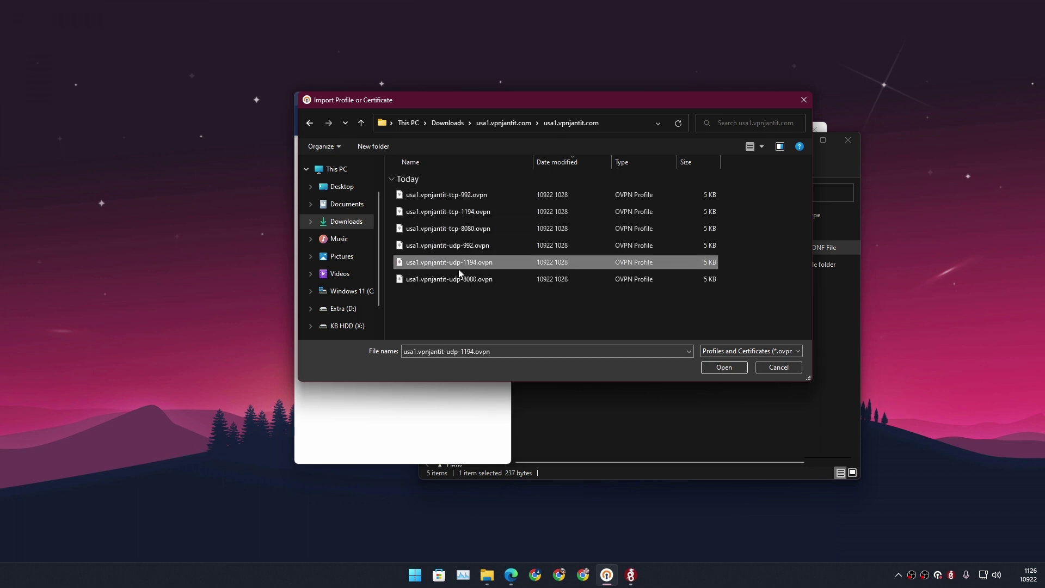
pyautogui.click(456, 282)
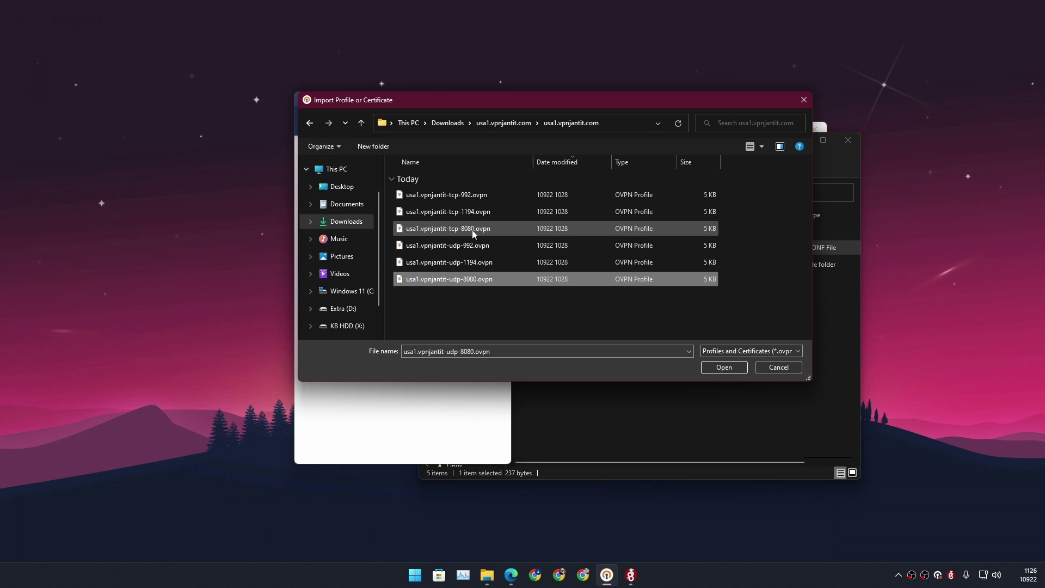
pyautogui.click(478, 242)
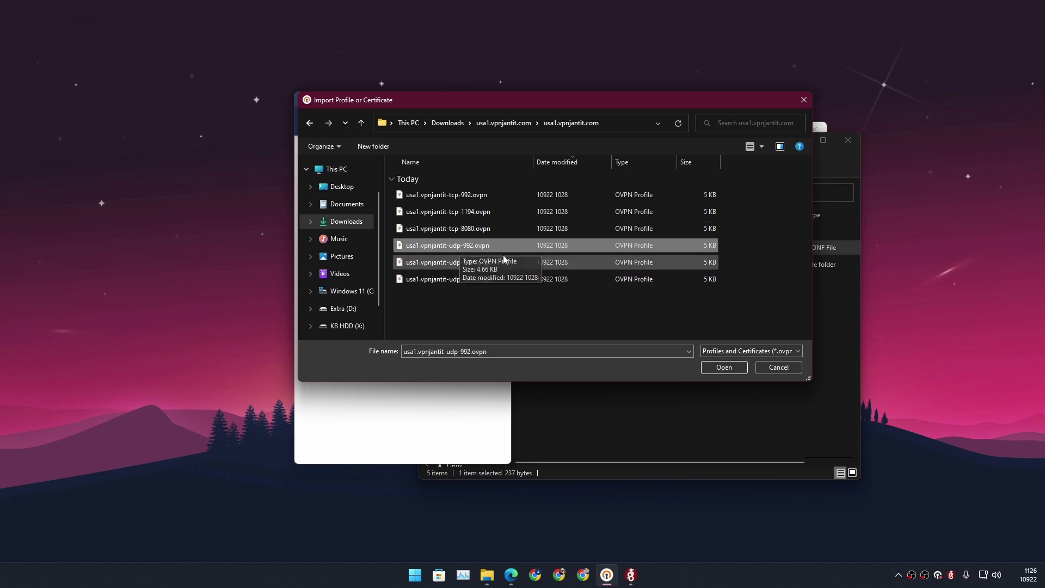
pyautogui.click(722, 368)
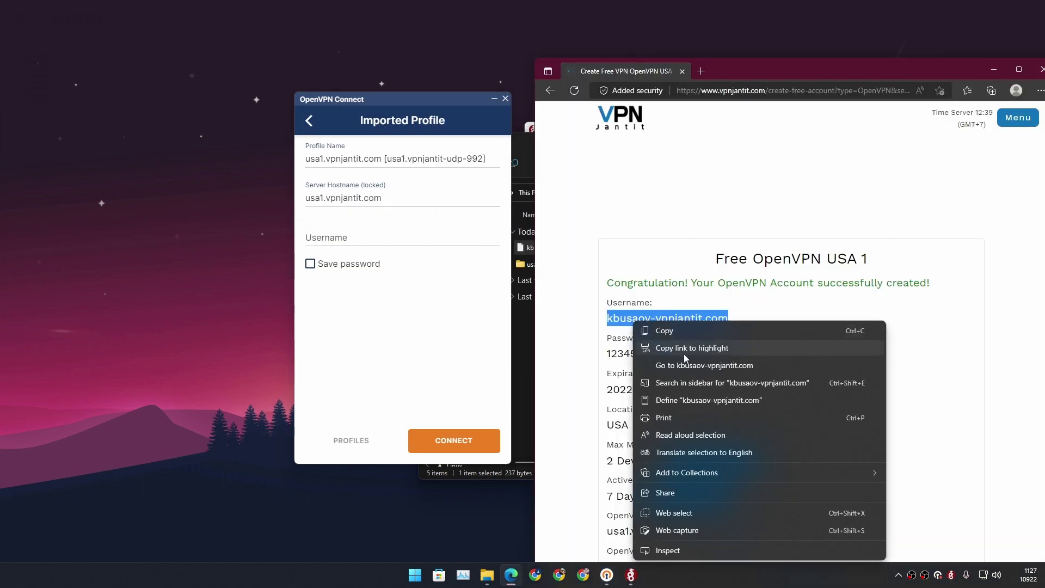
pyautogui.click(680, 334)
pyautogui.click(374, 243)
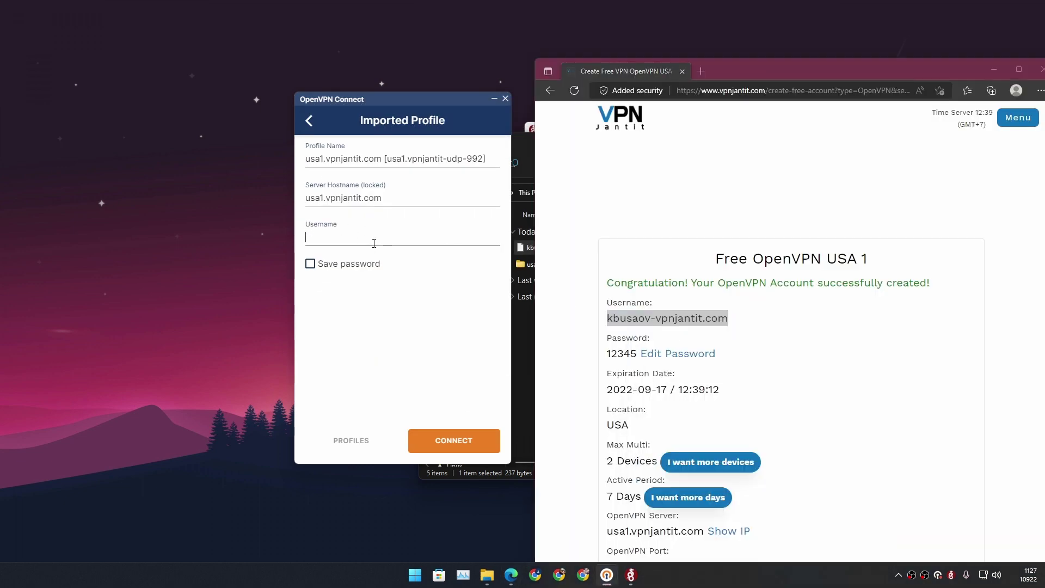
pyautogui.click(454, 441)
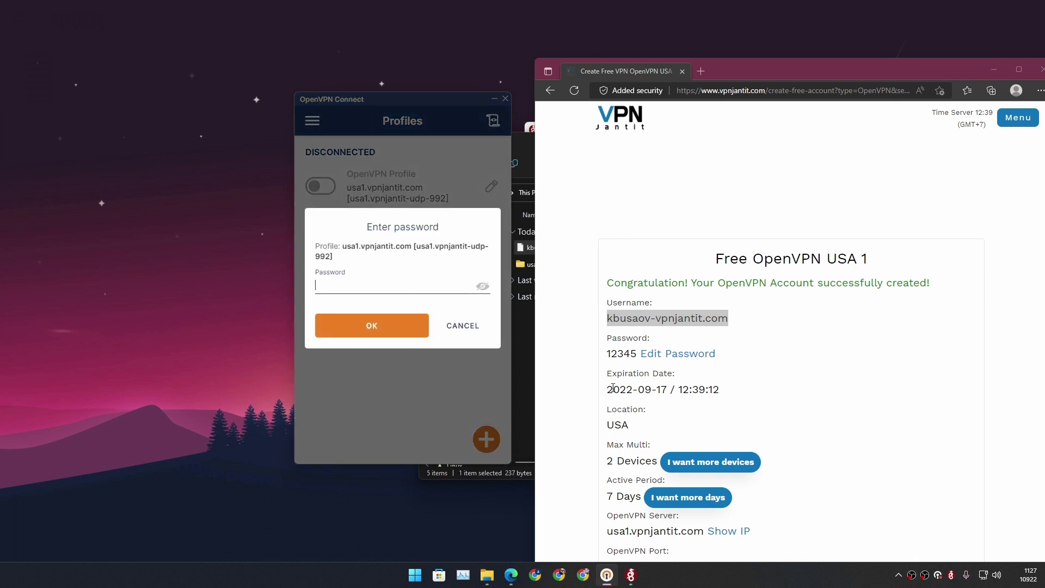
pyautogui.doubleClick(620, 352)
pyautogui.rightClick(623, 352)
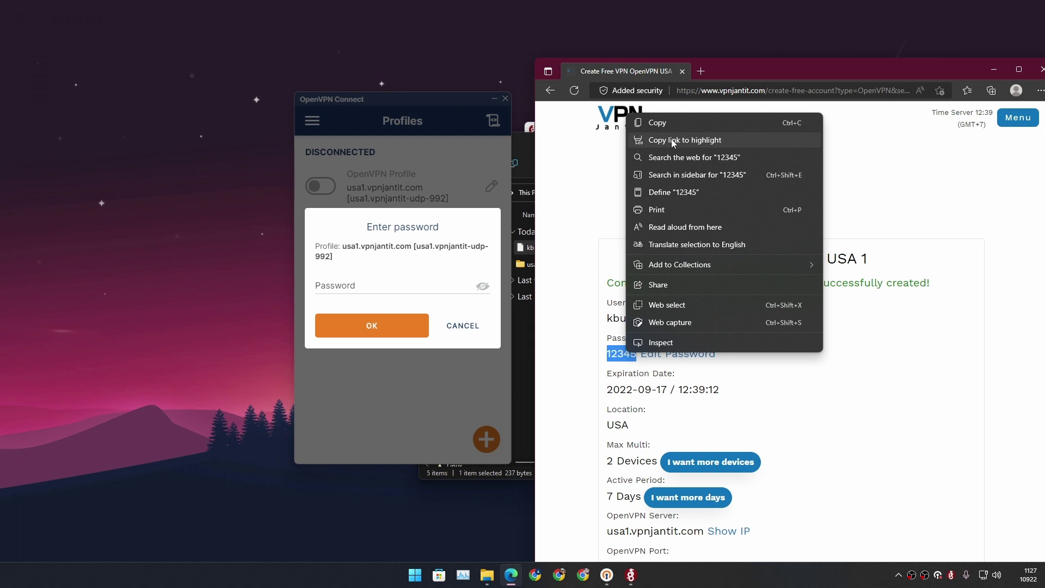
pyautogui.click(654, 121)
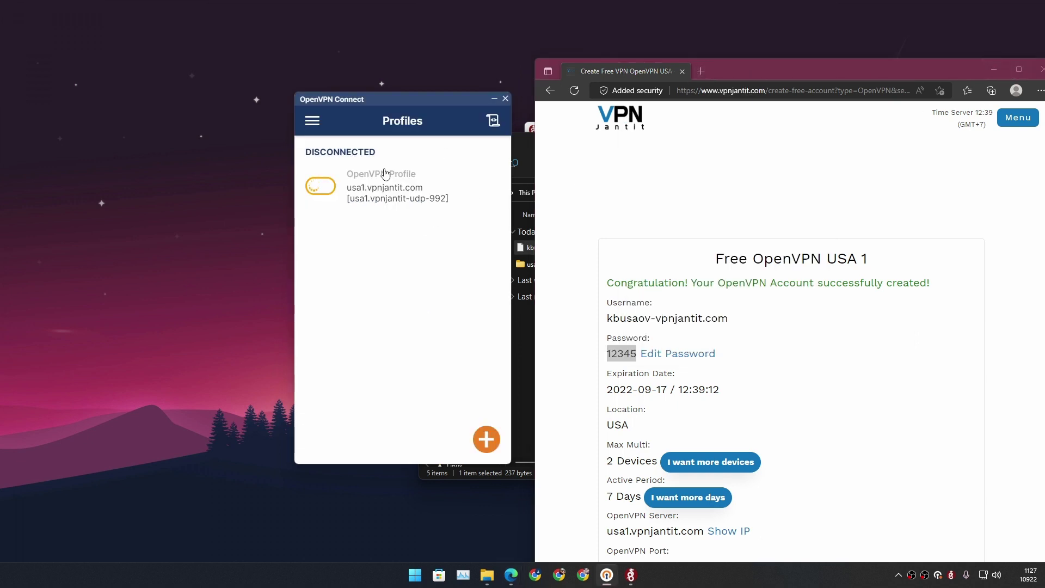
# Step: Run a speedtest.net test over OpenVPN USA1: 129.20 Mbps down, 2.25 Mbps up
pyautogui.click(696, 71)
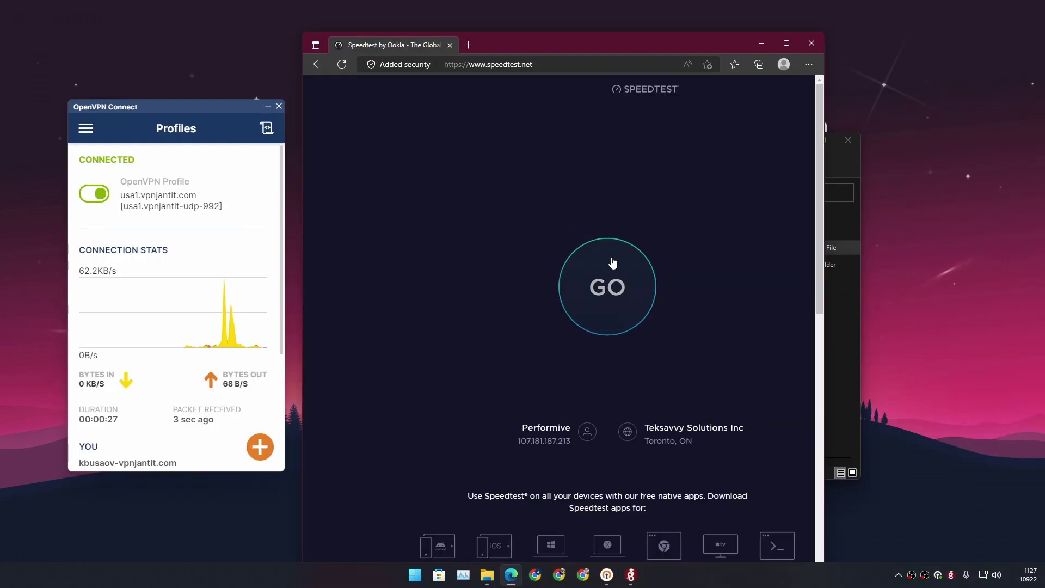
pyautogui.click(612, 281)
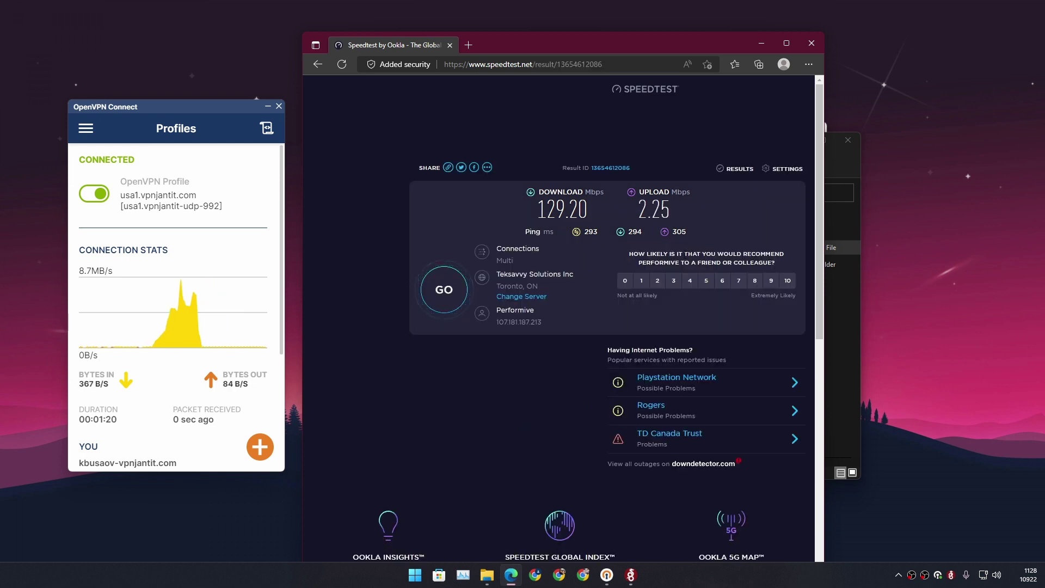
# Step: Open a blank browser tab and disconnect the OpenVPN USA1 profile
pyautogui.click(468, 45)
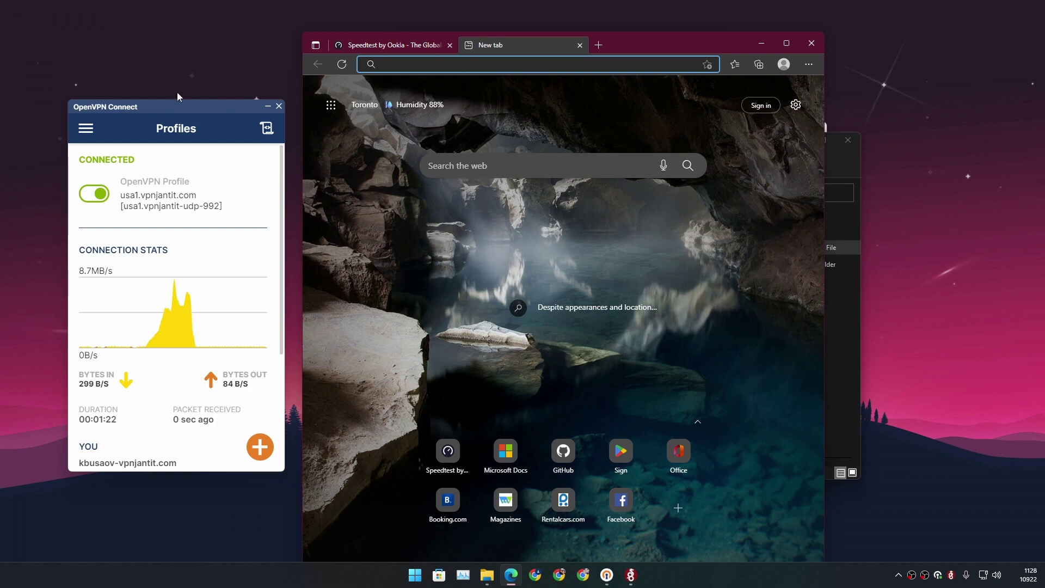
pyautogui.click(93, 194)
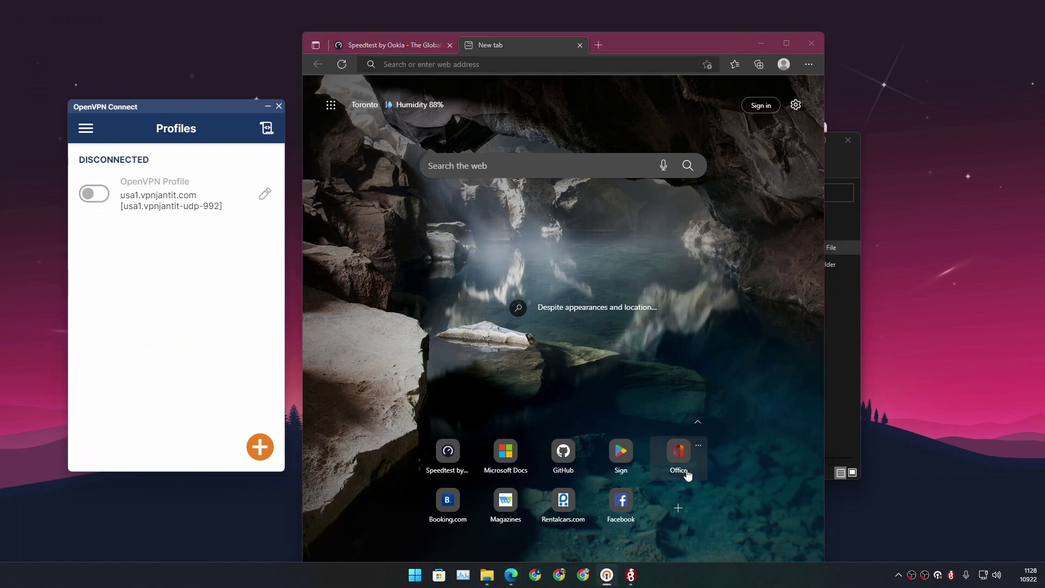
pyautogui.click(630, 575)
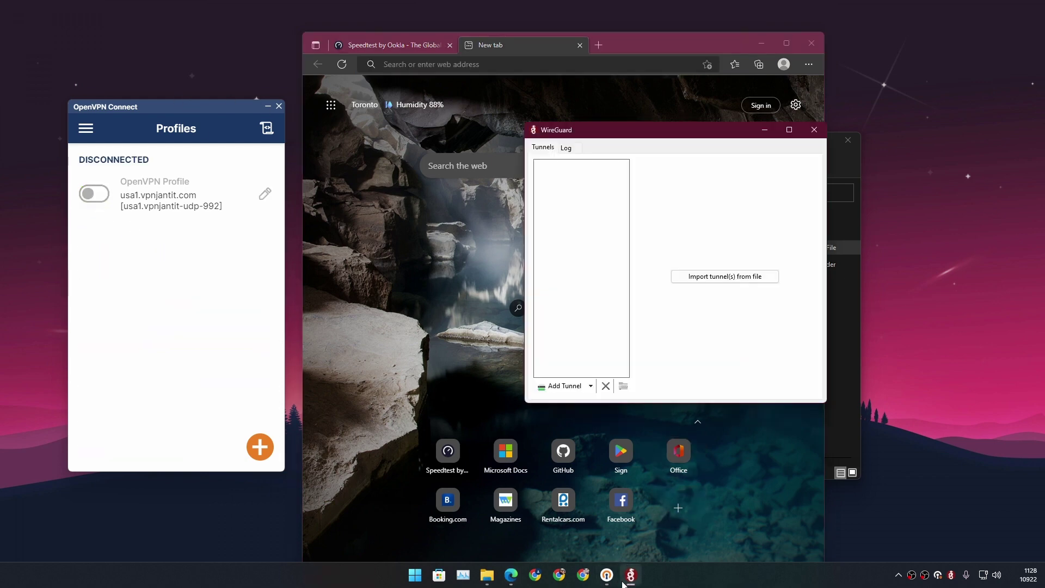
pyautogui.click(267, 107)
# Step: Import kbusawg-vpnjantit.conf into WireGuard and activate the tunnel
pyautogui.moveTo(654, 130)
pyautogui.mouseDown()
pyautogui.moveTo(653, 98)
pyautogui.moveTo(208, 116)
pyautogui.mouseUp()
pyautogui.click(294, 275)
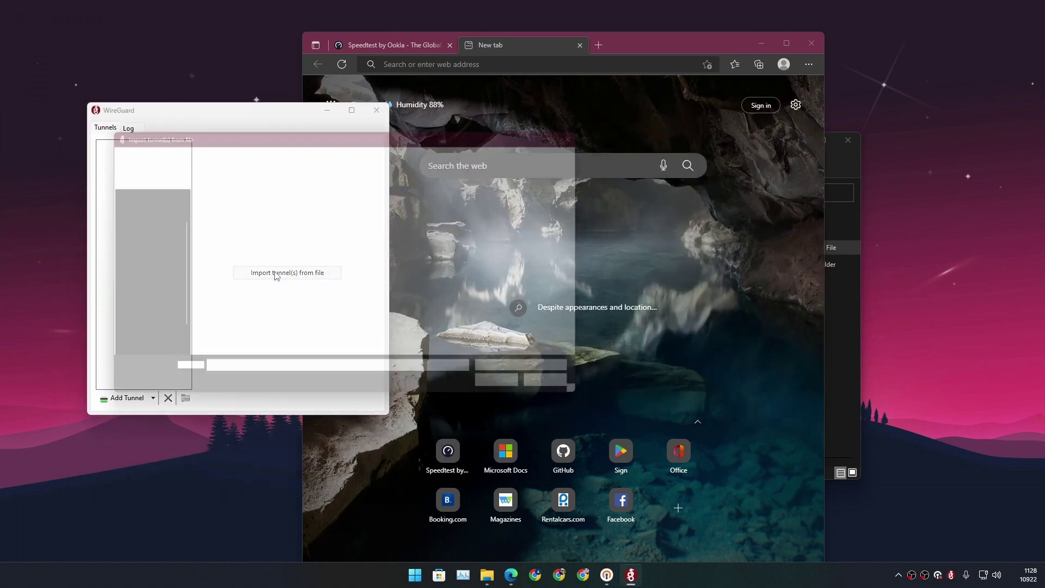
pyautogui.click(247, 210)
pyautogui.click(518, 394)
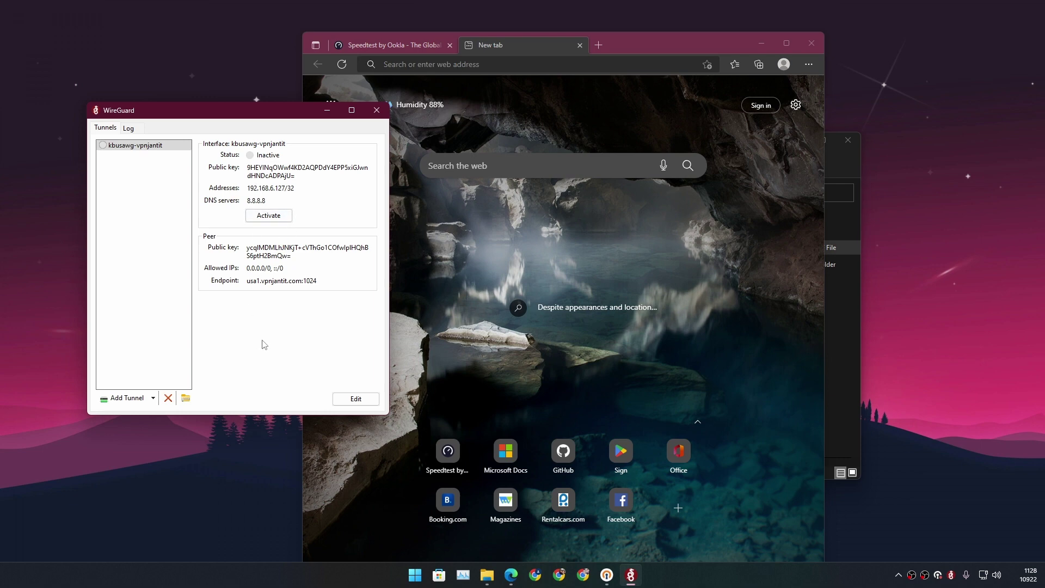
pyautogui.click(269, 216)
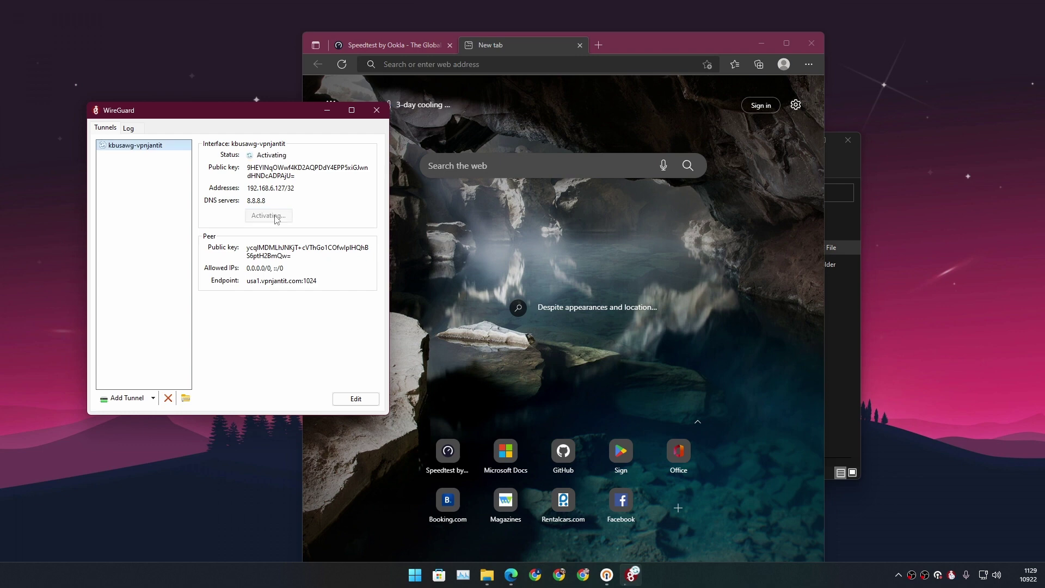
pyautogui.click(621, 45)
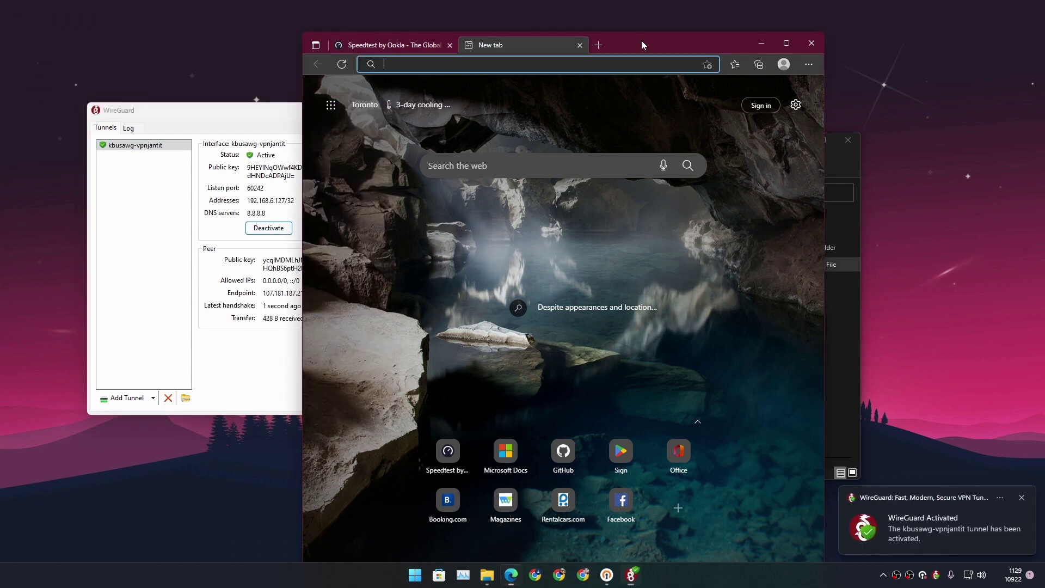
pyautogui.write('speedtest.net')
# Step: Run speedtest.net over WireGuard, reading 140.99 Mbps download and 3.31 Mbps upload
pyautogui.press('Return')
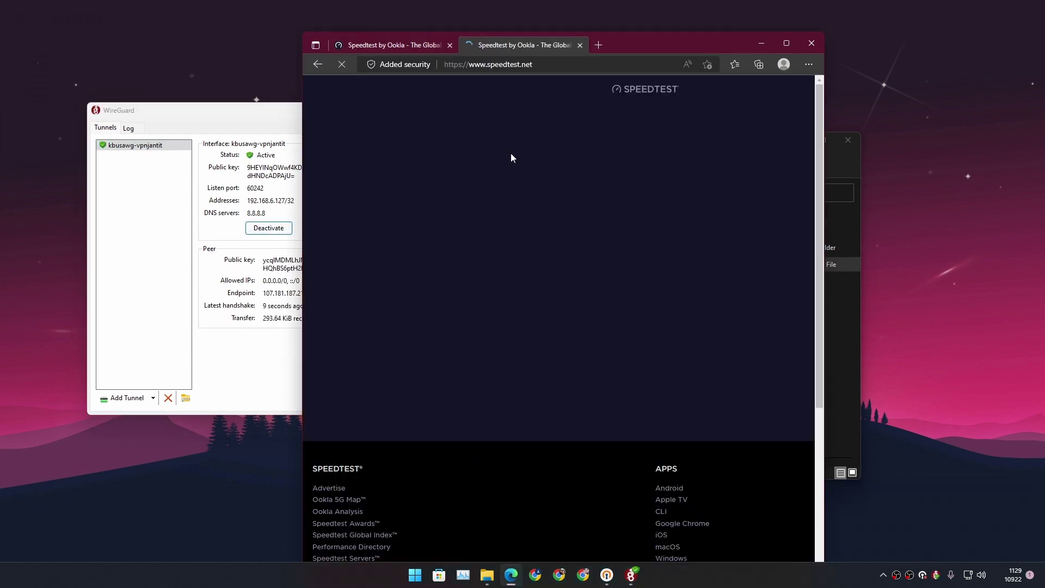
pyautogui.moveTo(683, 50); pyautogui.dragTo(747, 49)
pyautogui.click(673, 256)
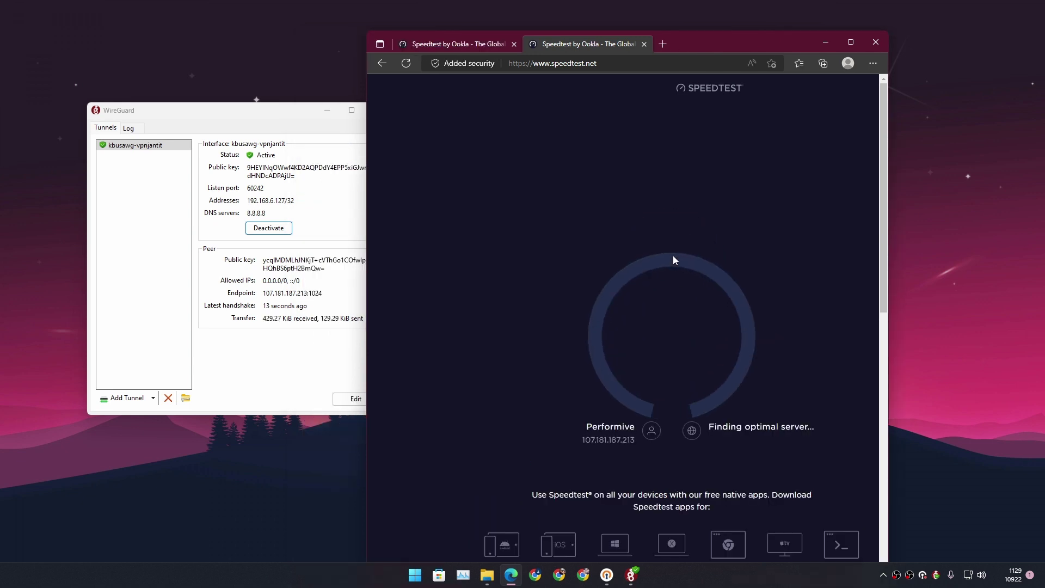
pyautogui.moveTo(617, 192); pyautogui.dragTo(627, 191)
pyautogui.click(609, 219)
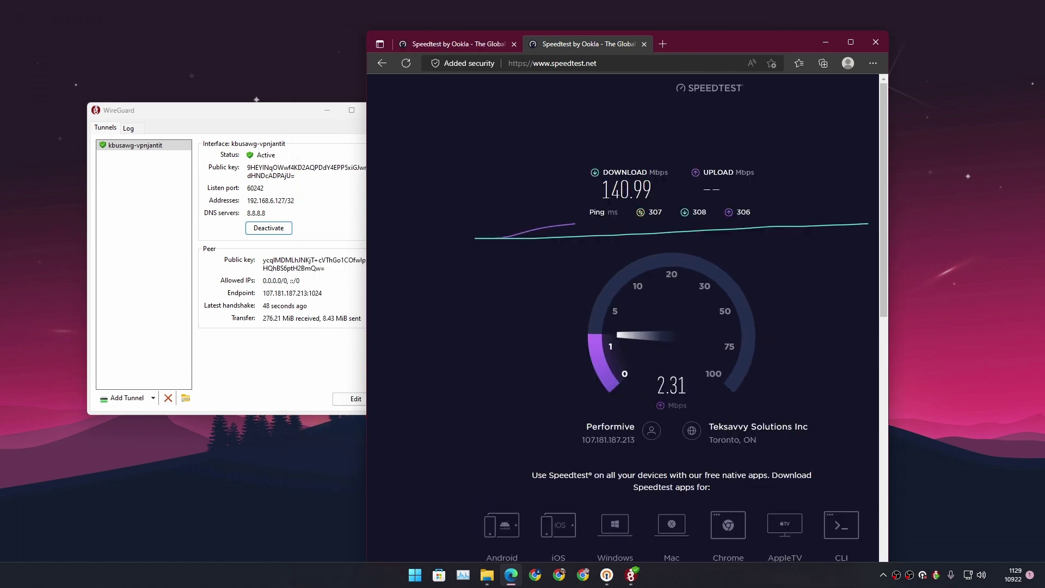
pyautogui.moveTo(602, 192); pyautogui.dragTo(629, 192)
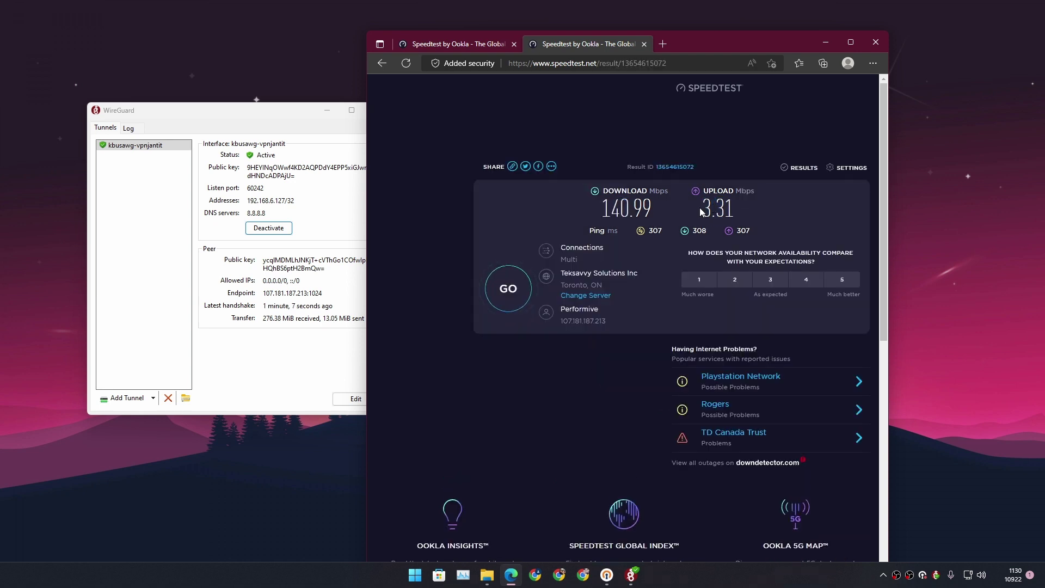
# Step: Change the kbusawg-vpnjantit tunnel's DNS to 1.1.1.1 and save it
pyautogui.click(247, 213)
pyautogui.click(357, 399)
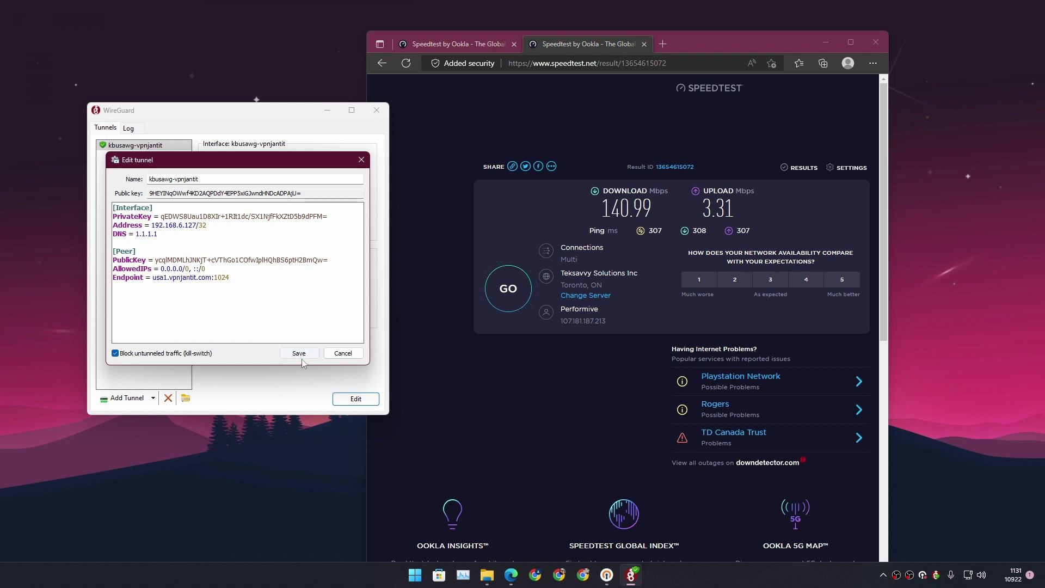
pyautogui.click(300, 353)
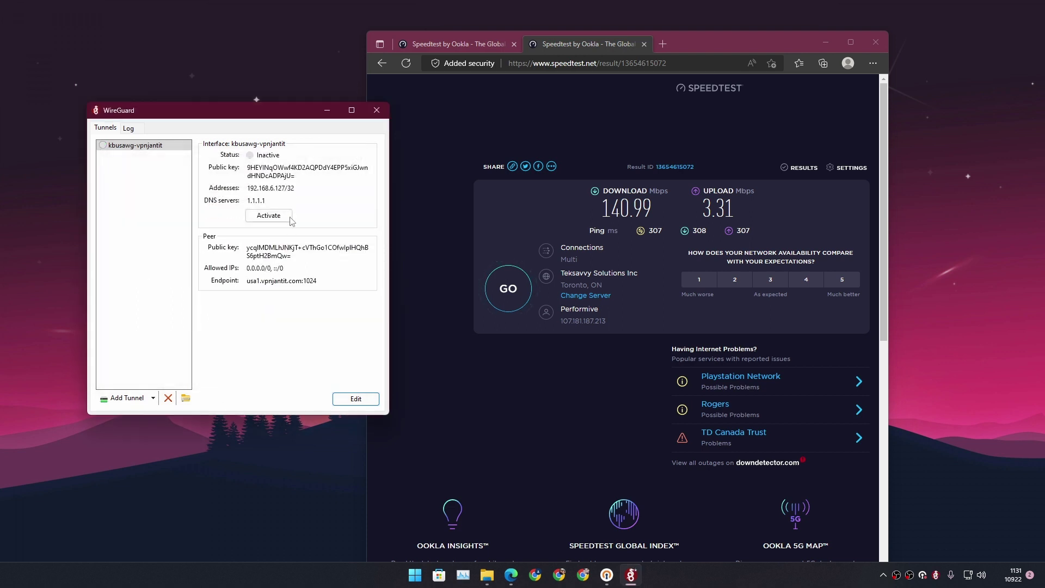
# Step: Reload speedtest.net and rerun the WireGuard test, reading 163.20 Mbps download
pyautogui.doubleClick(632, 63)
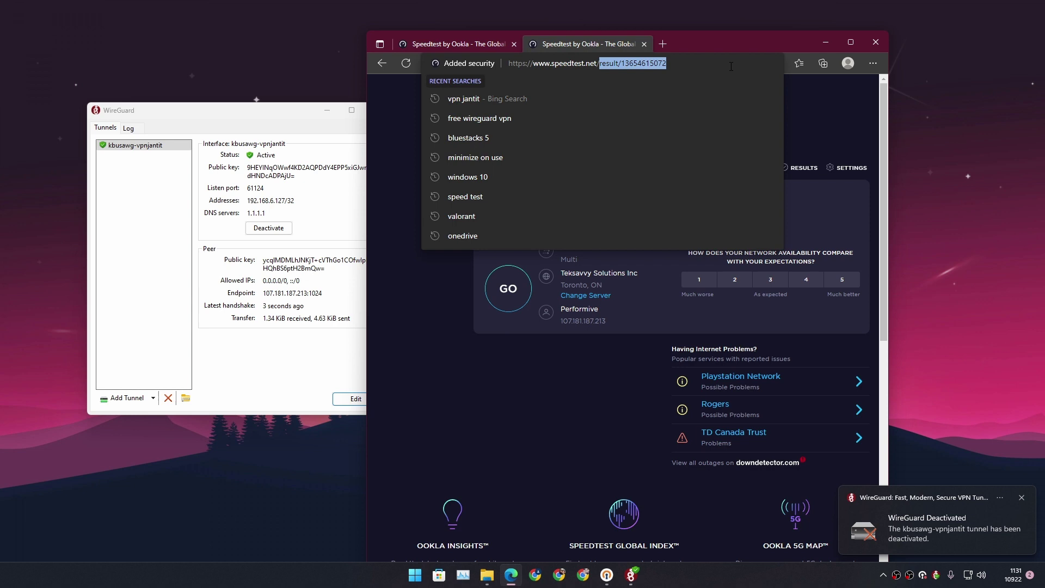
pyautogui.press('BackSpace')
pyautogui.press('Return')
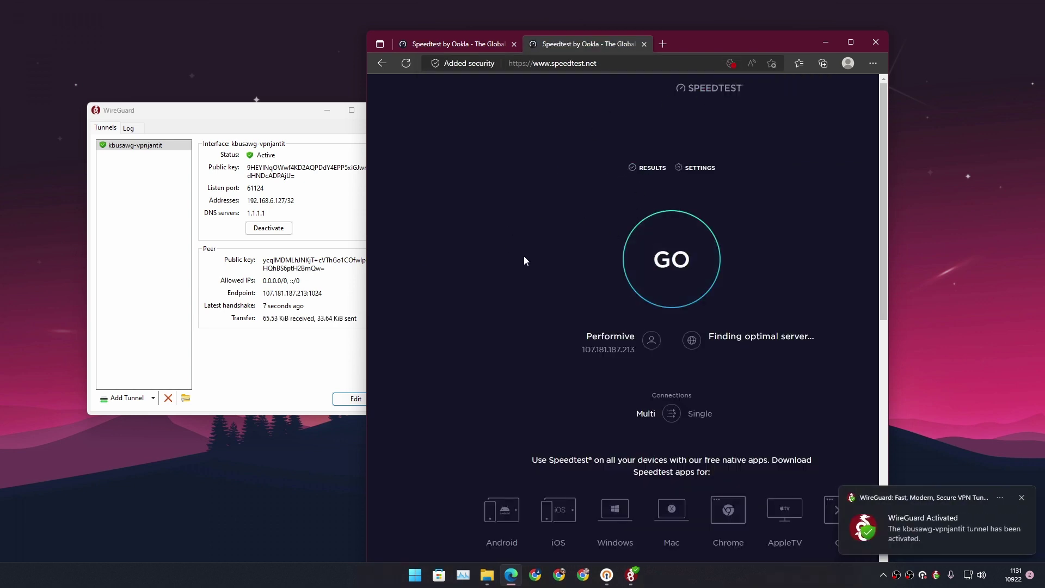
pyautogui.click(665, 260)
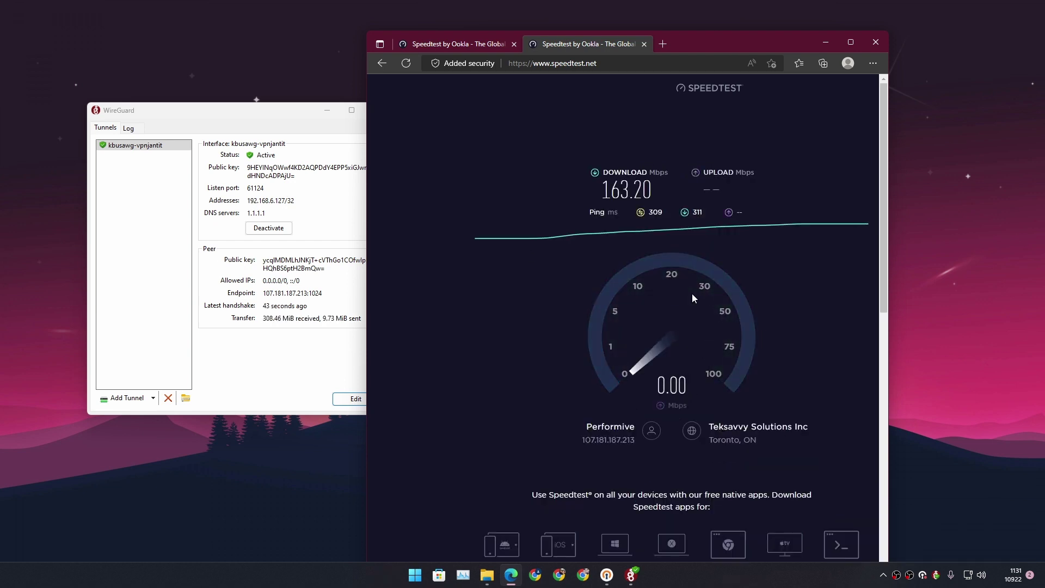
pyautogui.doubleClick(614, 190)
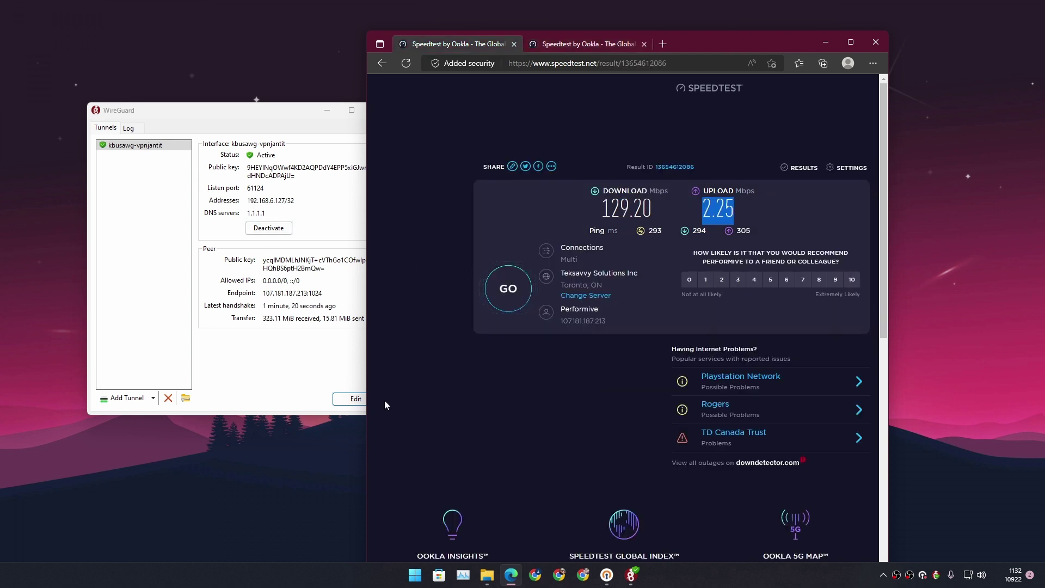
# Step: Deactivate the WireGuard tunnel and reconnect the OpenVPN USA1 profile
pyautogui.click(268, 228)
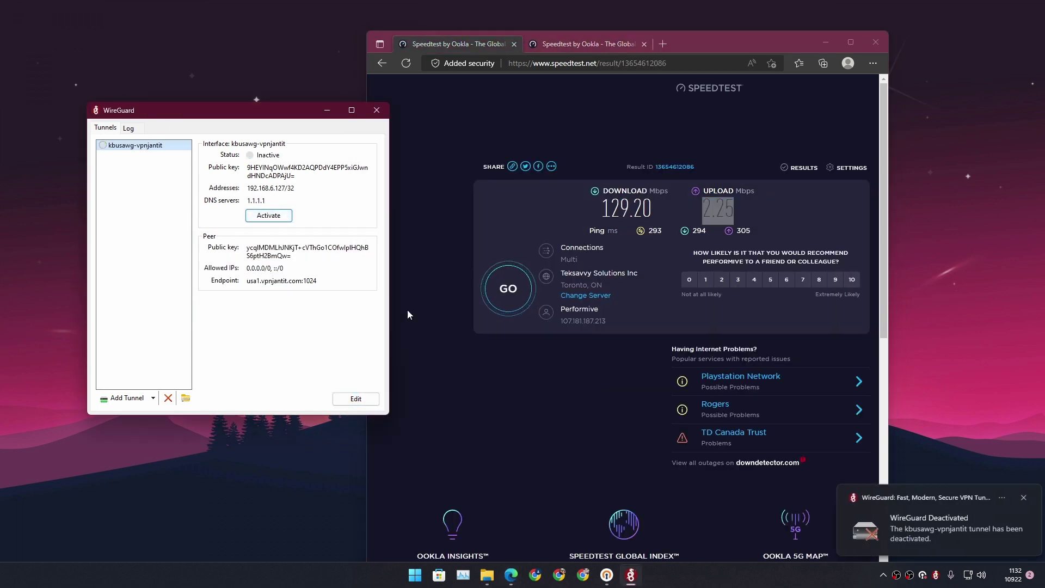
pyautogui.click(607, 576)
pyautogui.click(148, 188)
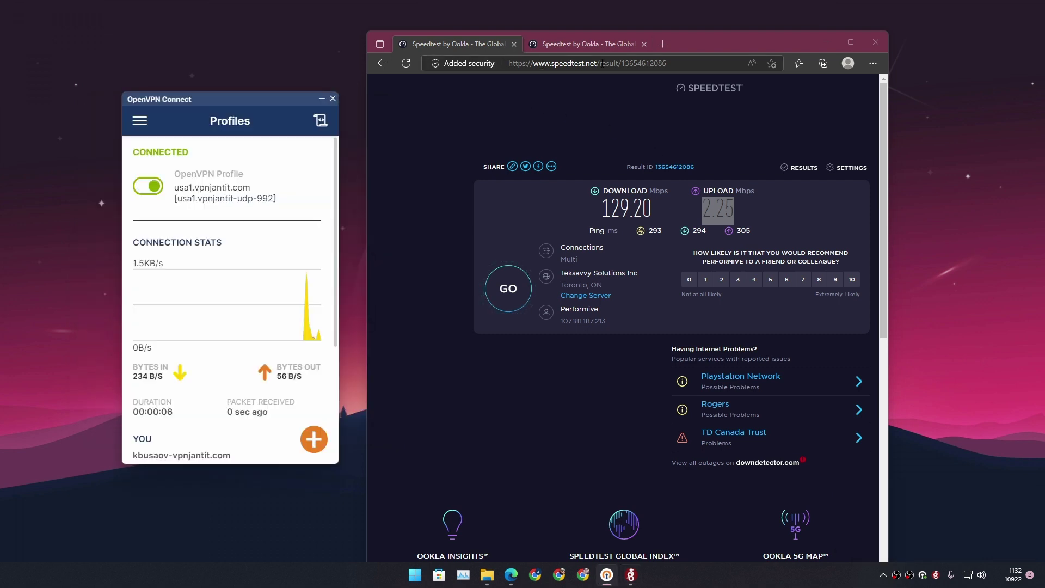
# Step: Reload speedtest.net in the first tab and start a new OpenVPN speed test
pyautogui.press('BackSpace')
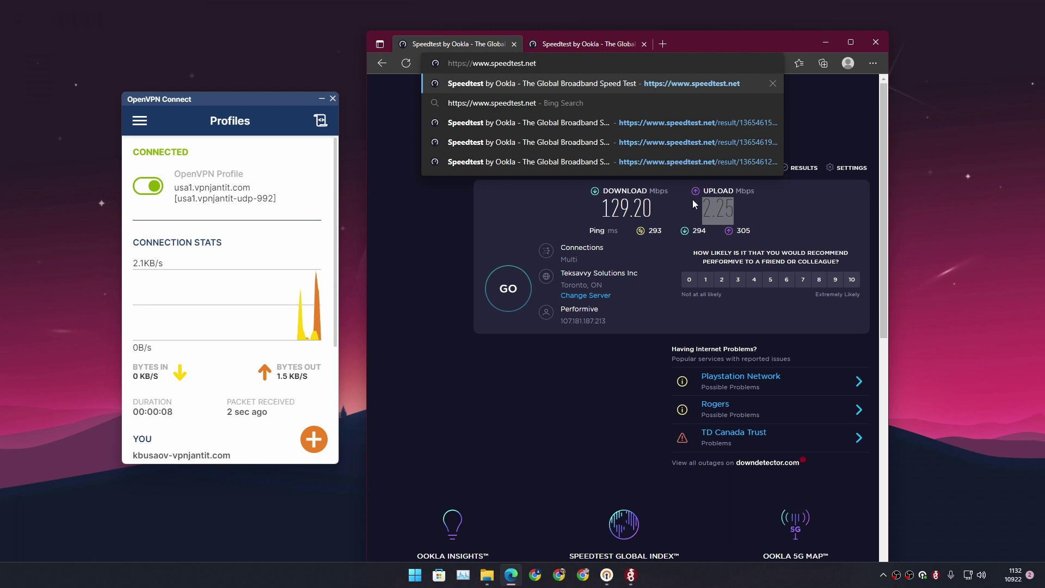
pyautogui.click(556, 84)
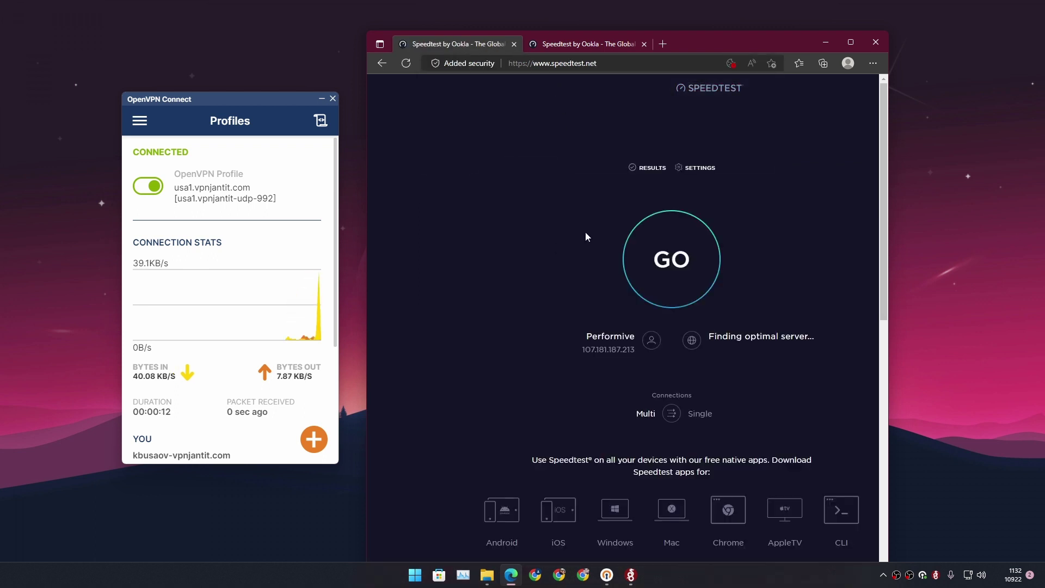
pyautogui.hotkey('ctrl', 'Tab')
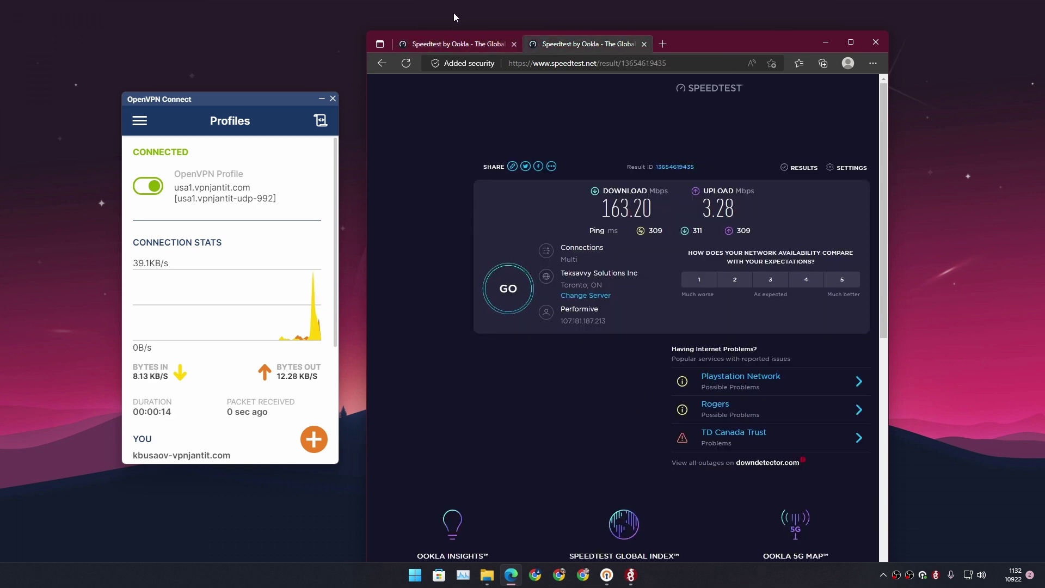
pyautogui.click(455, 44)
pyautogui.click(669, 274)
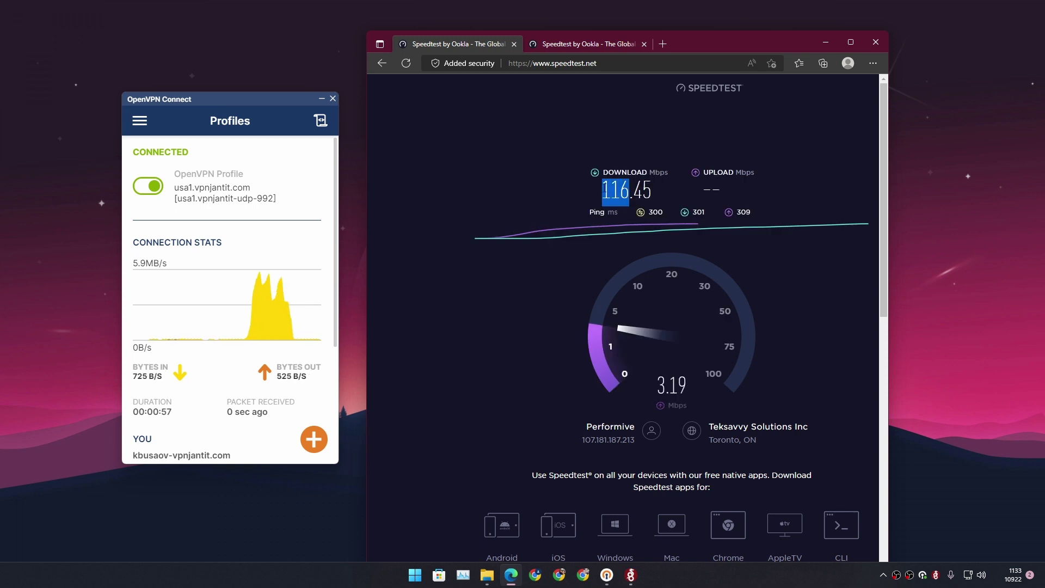
# Step: Highlight the finished OpenVPN result, ending on the 157.34 Mbps download value
pyautogui.click(629, 195)
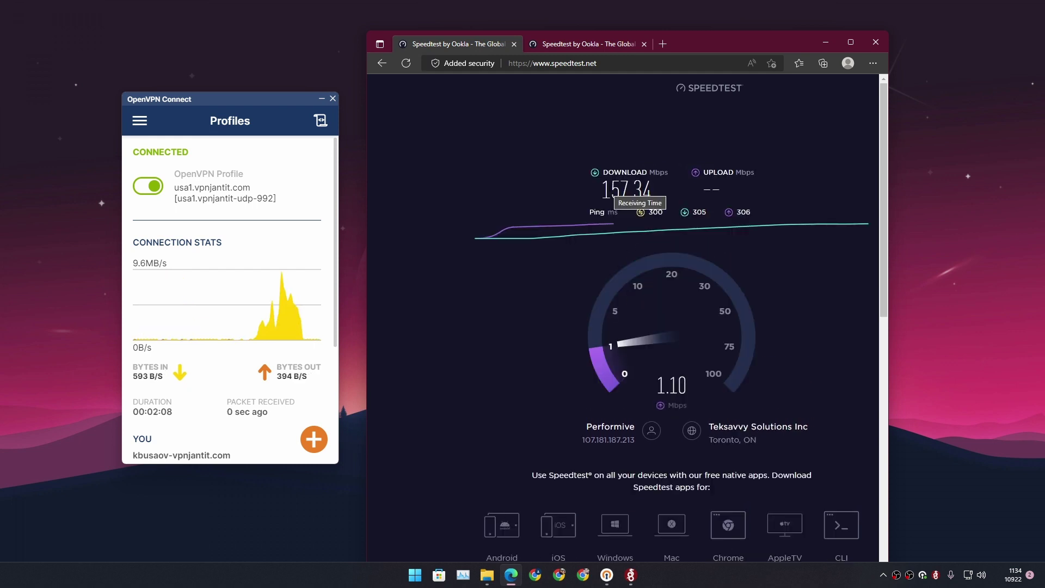
pyautogui.moveTo(602, 190); pyautogui.dragTo(620, 190)
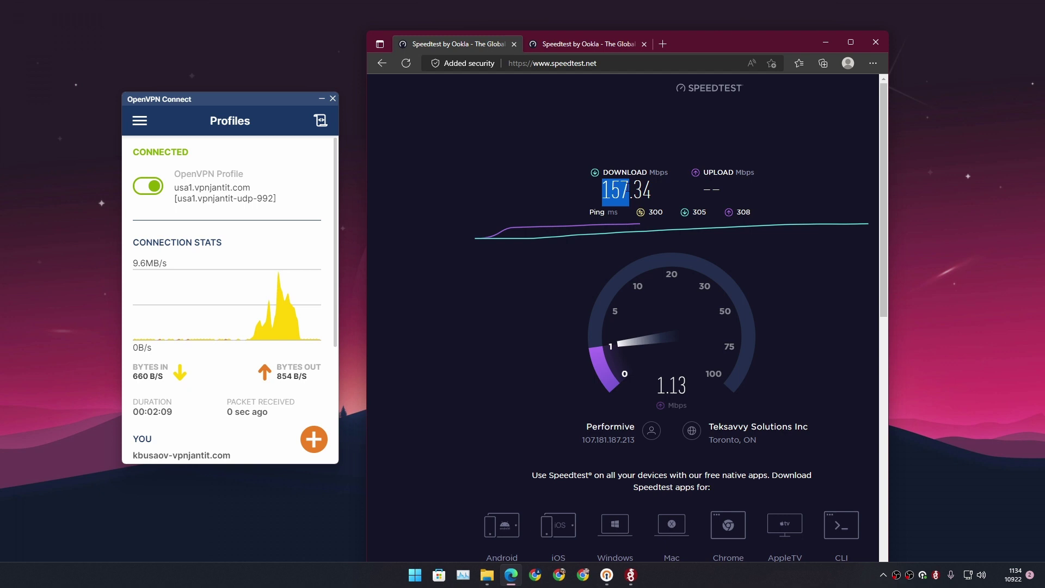
pyautogui.click(689, 191)
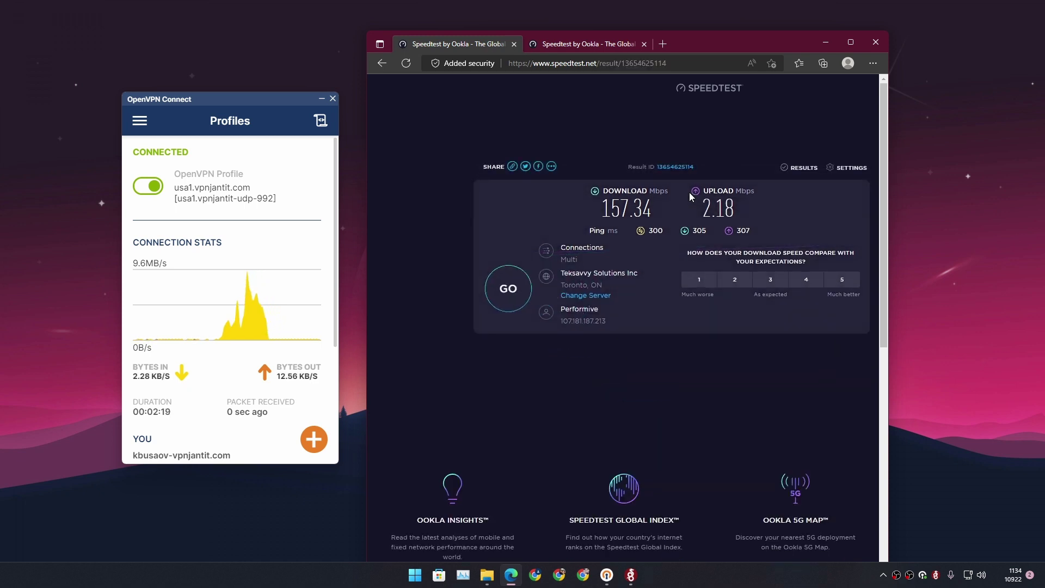
pyautogui.doubleClick(627, 211)
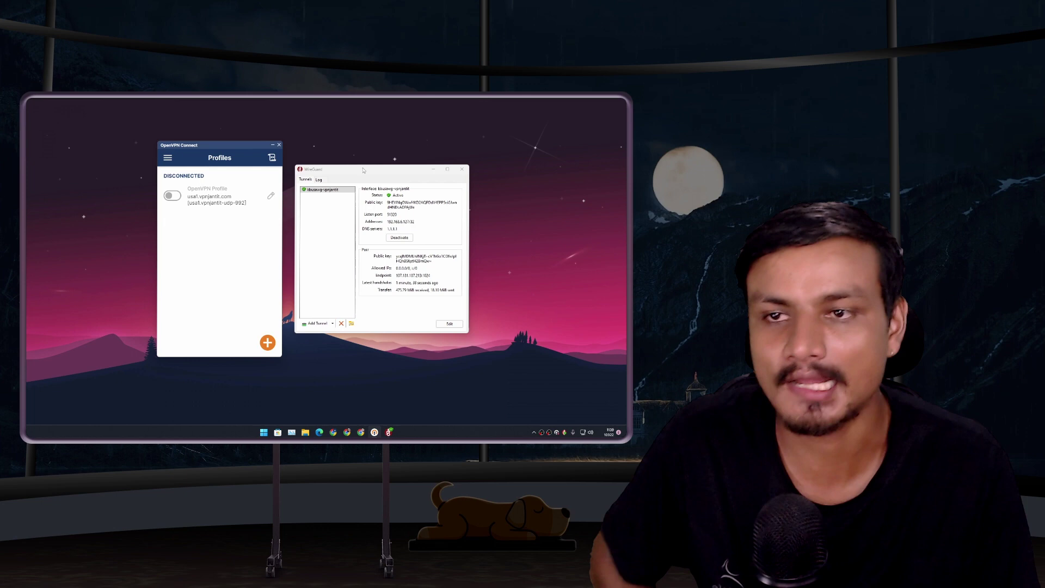
# Step: Nudge the WireGuard window slightly to reposition it on screen
pyautogui.moveTo(378, 172); pyautogui.dragTo(367, 162)
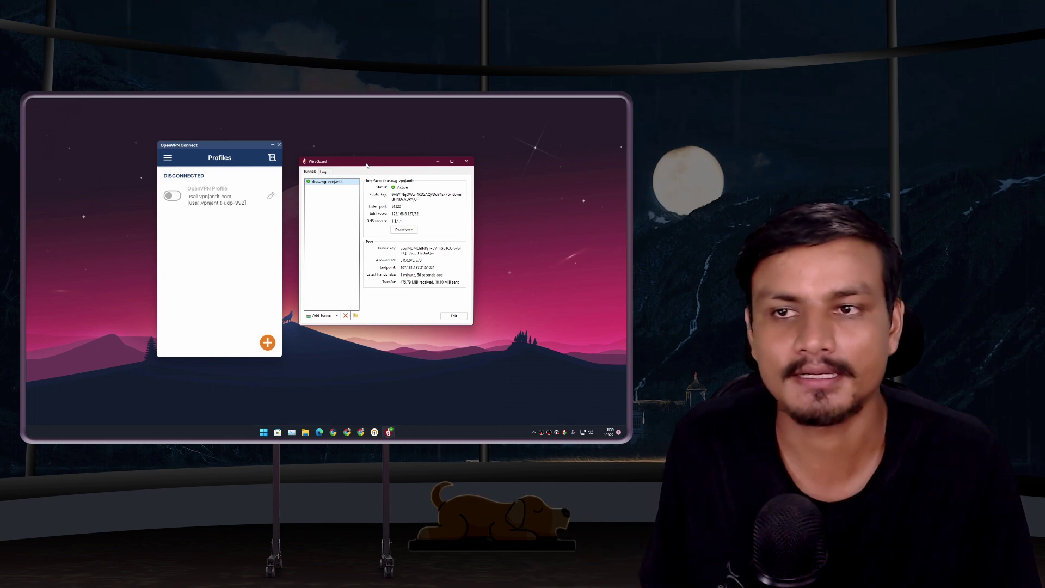
pyautogui.moveTo(367, 163); pyautogui.dragTo(380, 173)
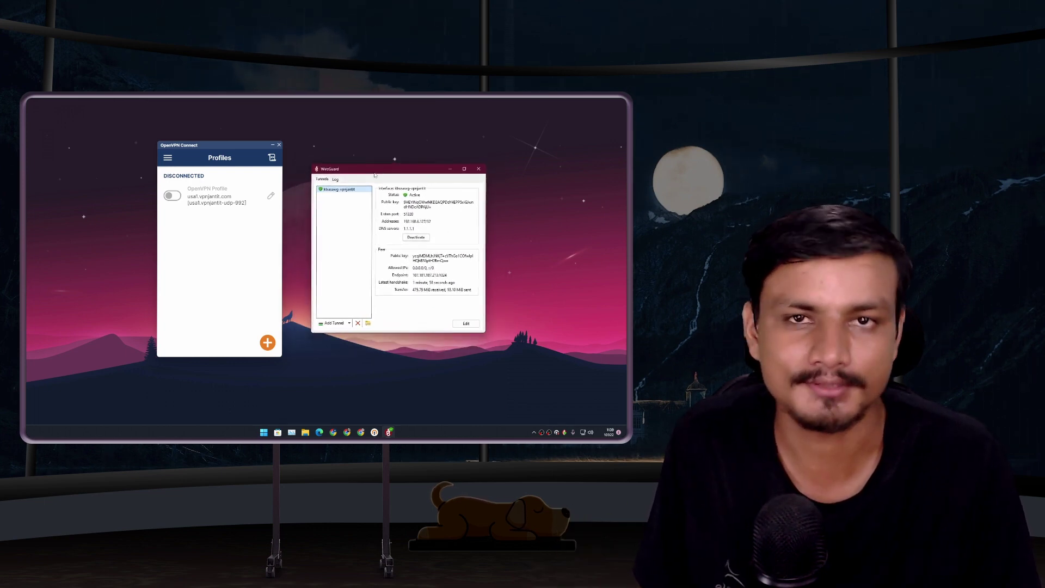